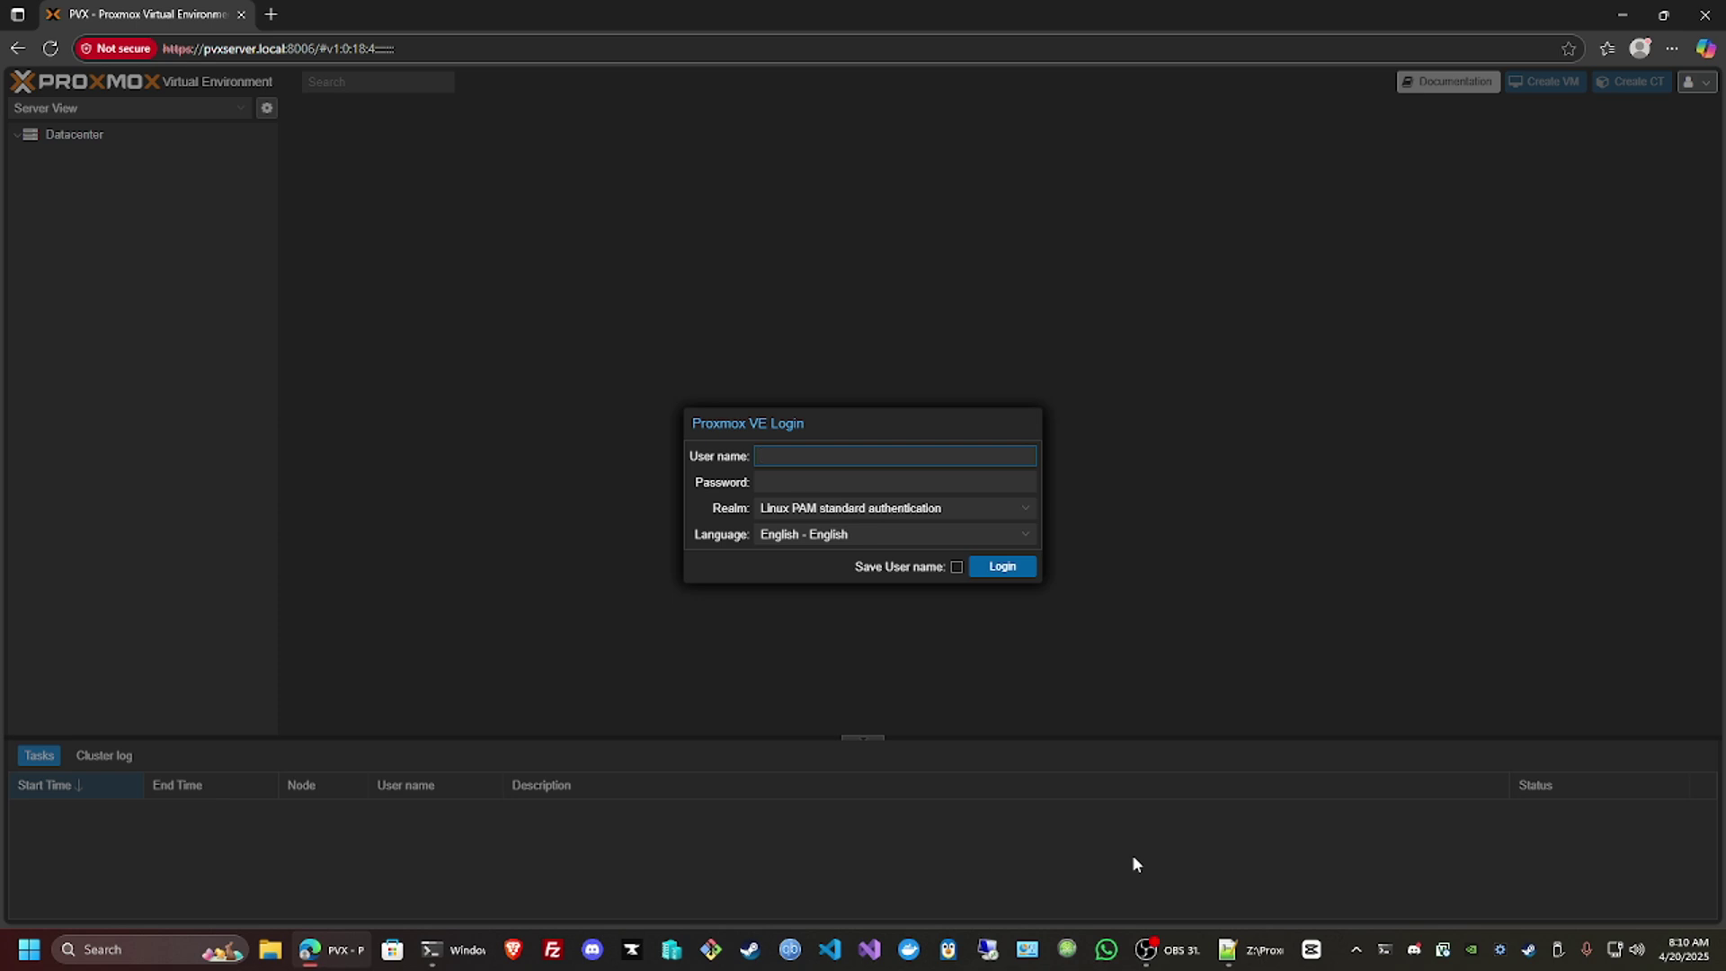
type("oot")
- Log in to the Proxmox VE web interface as root with the password
key("Tab")
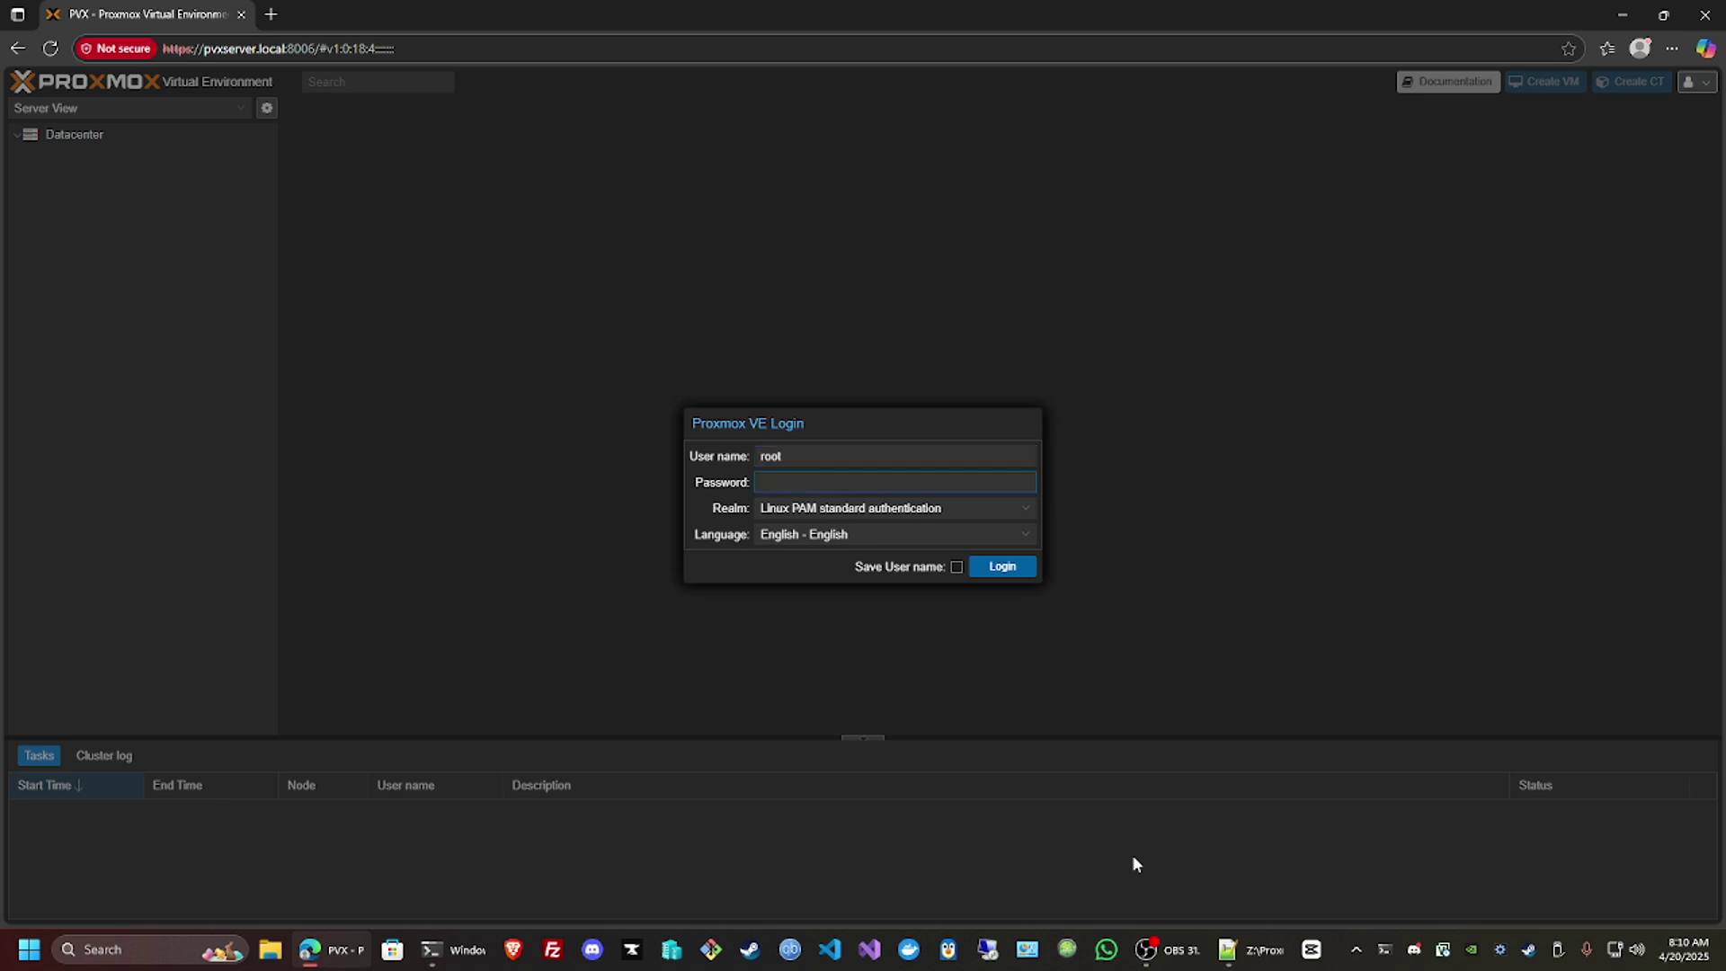
type("••••••")
key("Return")
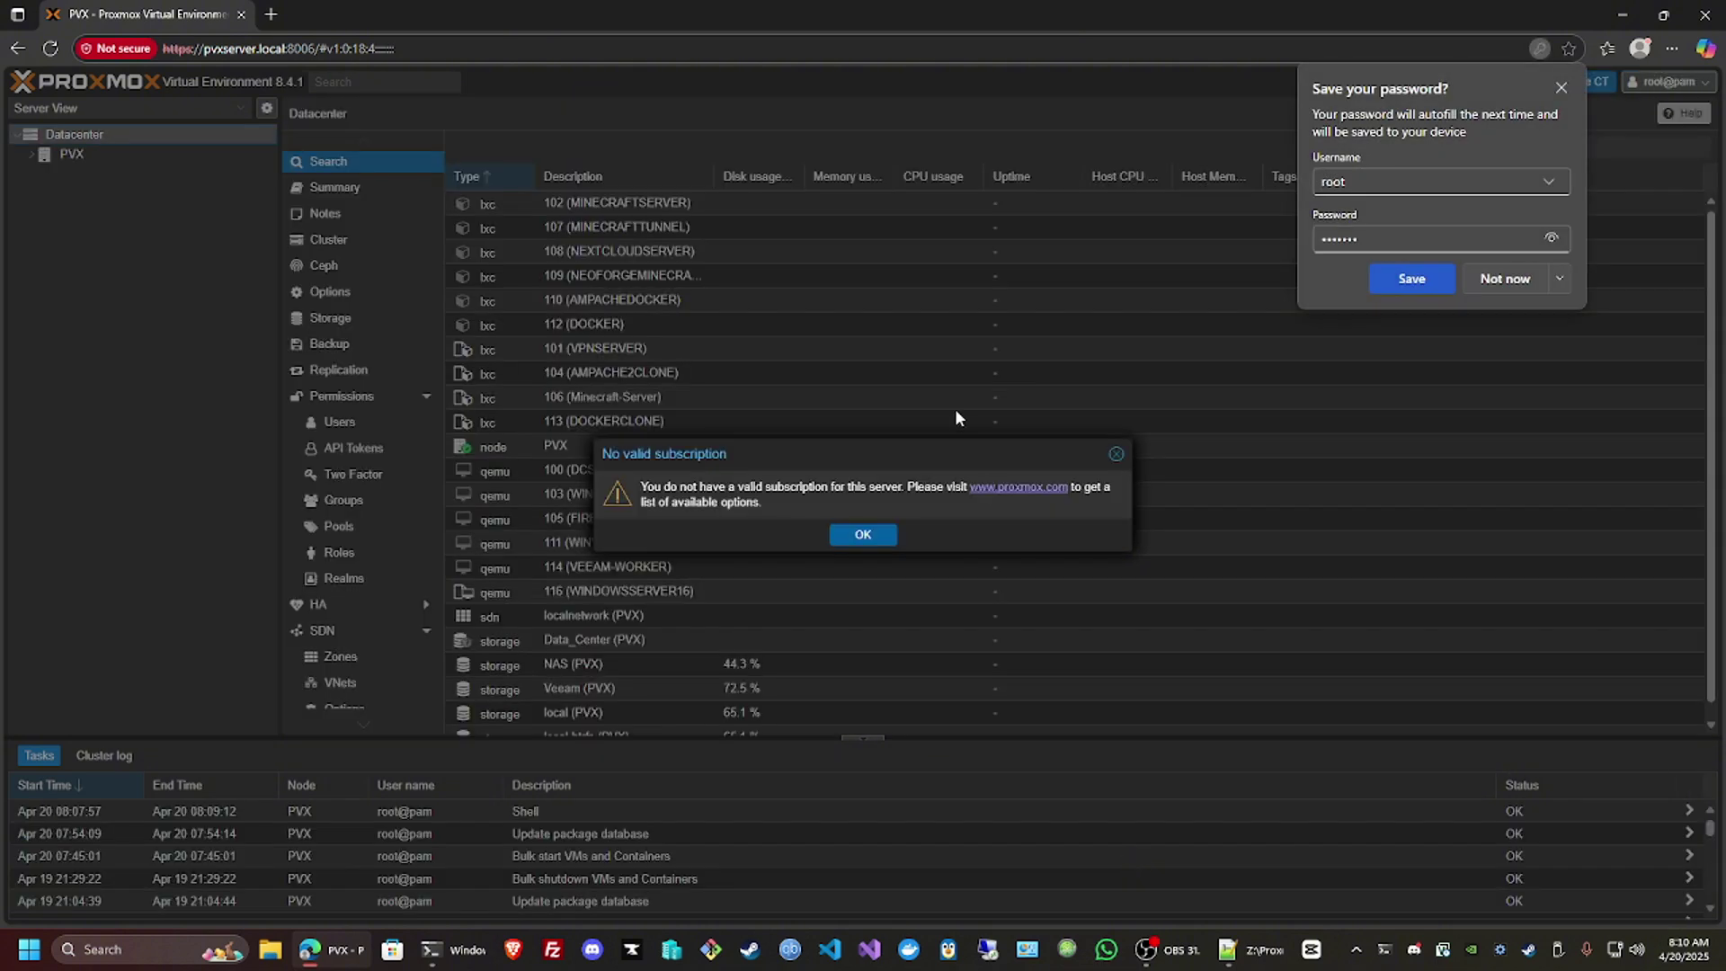
- Decline the browser's password-saving offer and dismiss the No valid subscription warning
mouse_move(823, 453)
left_mouse_down()
mouse_move(732, 429)
mouse_move(782, 432)
left_mouse_up()
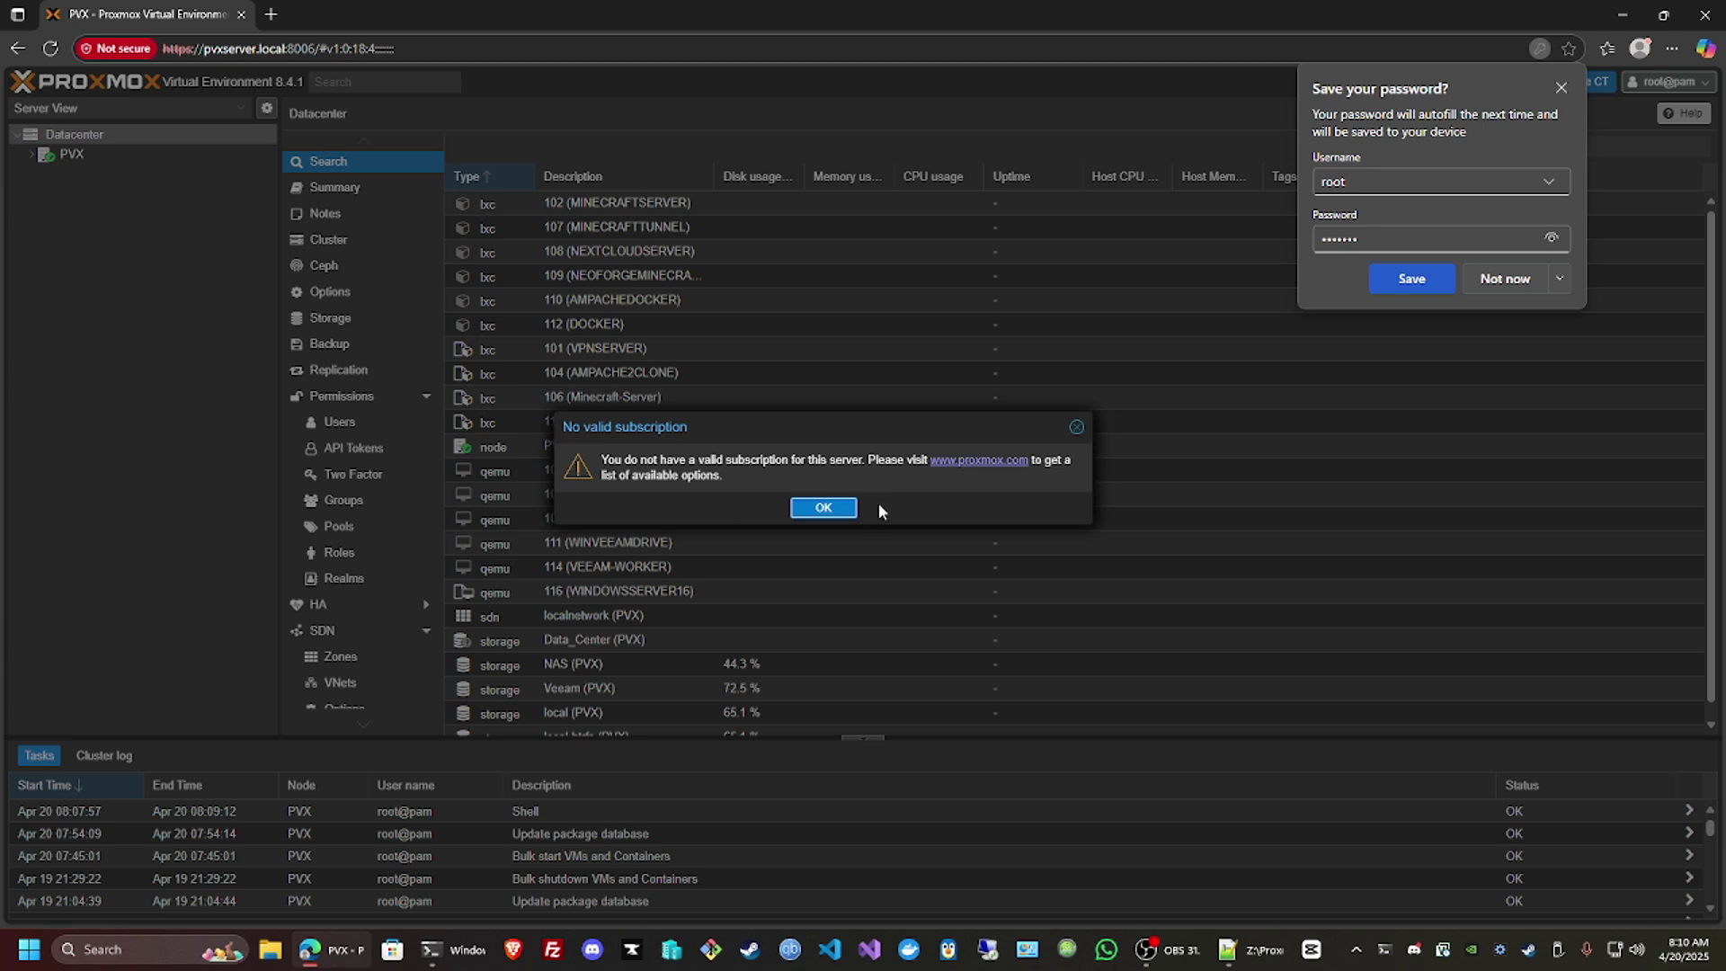
mouse_move(876, 433)
left_mouse_down()
mouse_move(813, 402)
mouse_move(934, 434)
left_mouse_up()
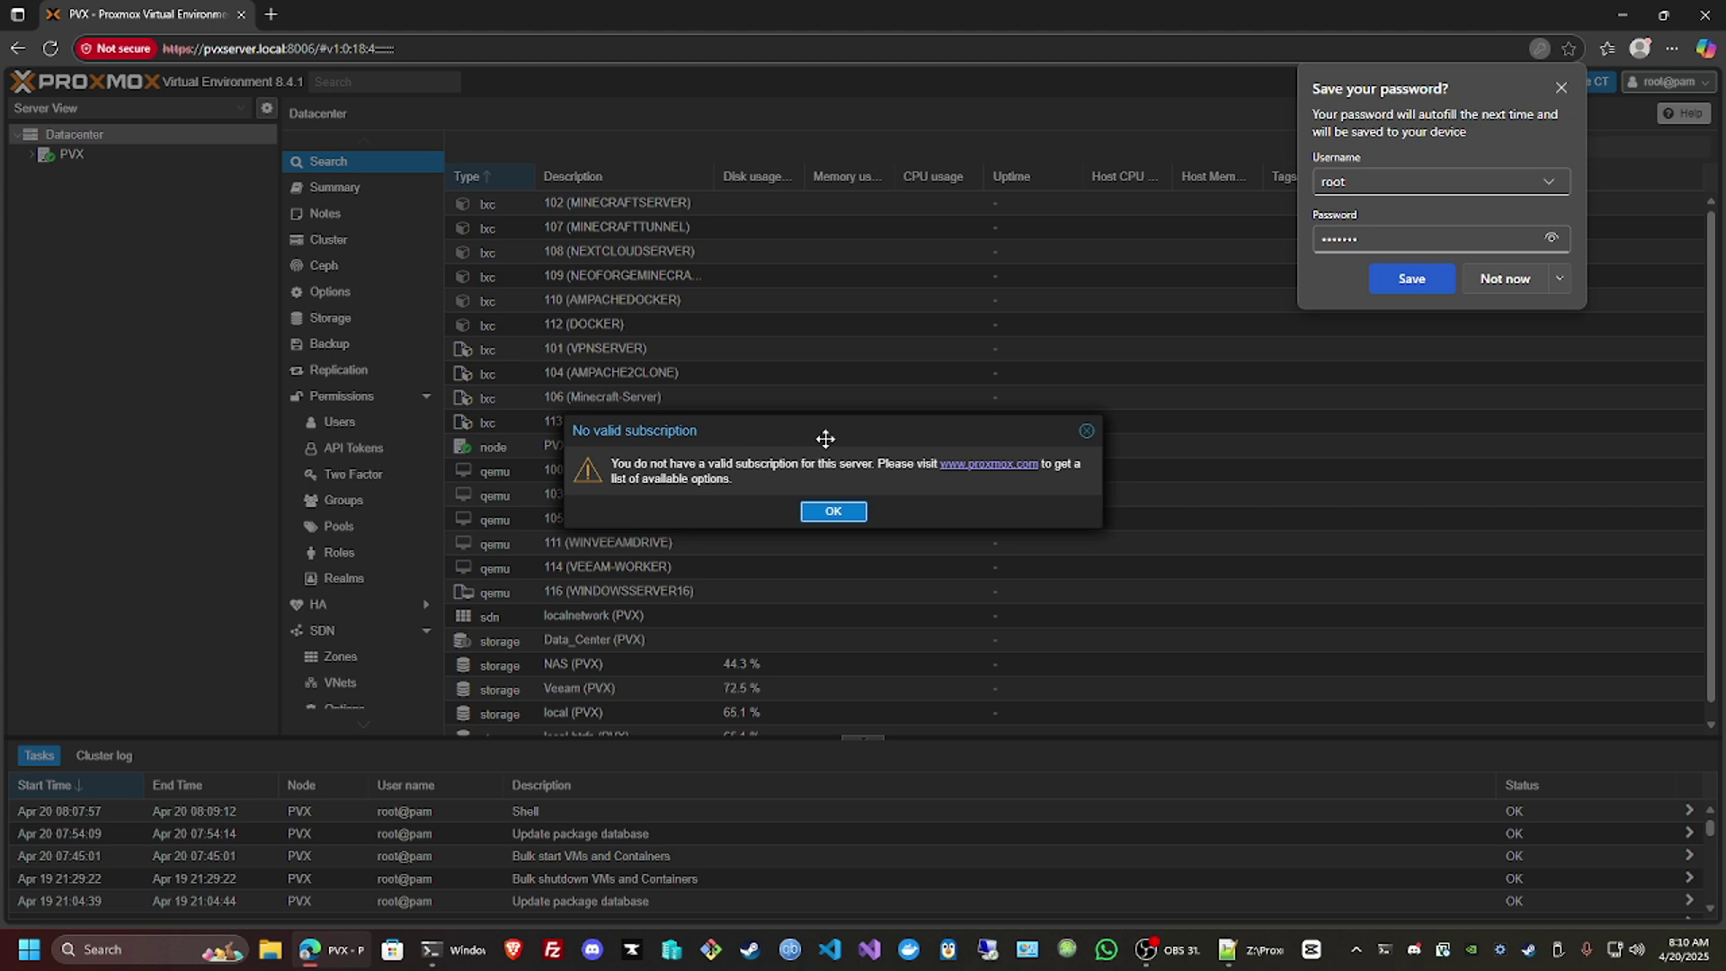
left_click(1506, 278)
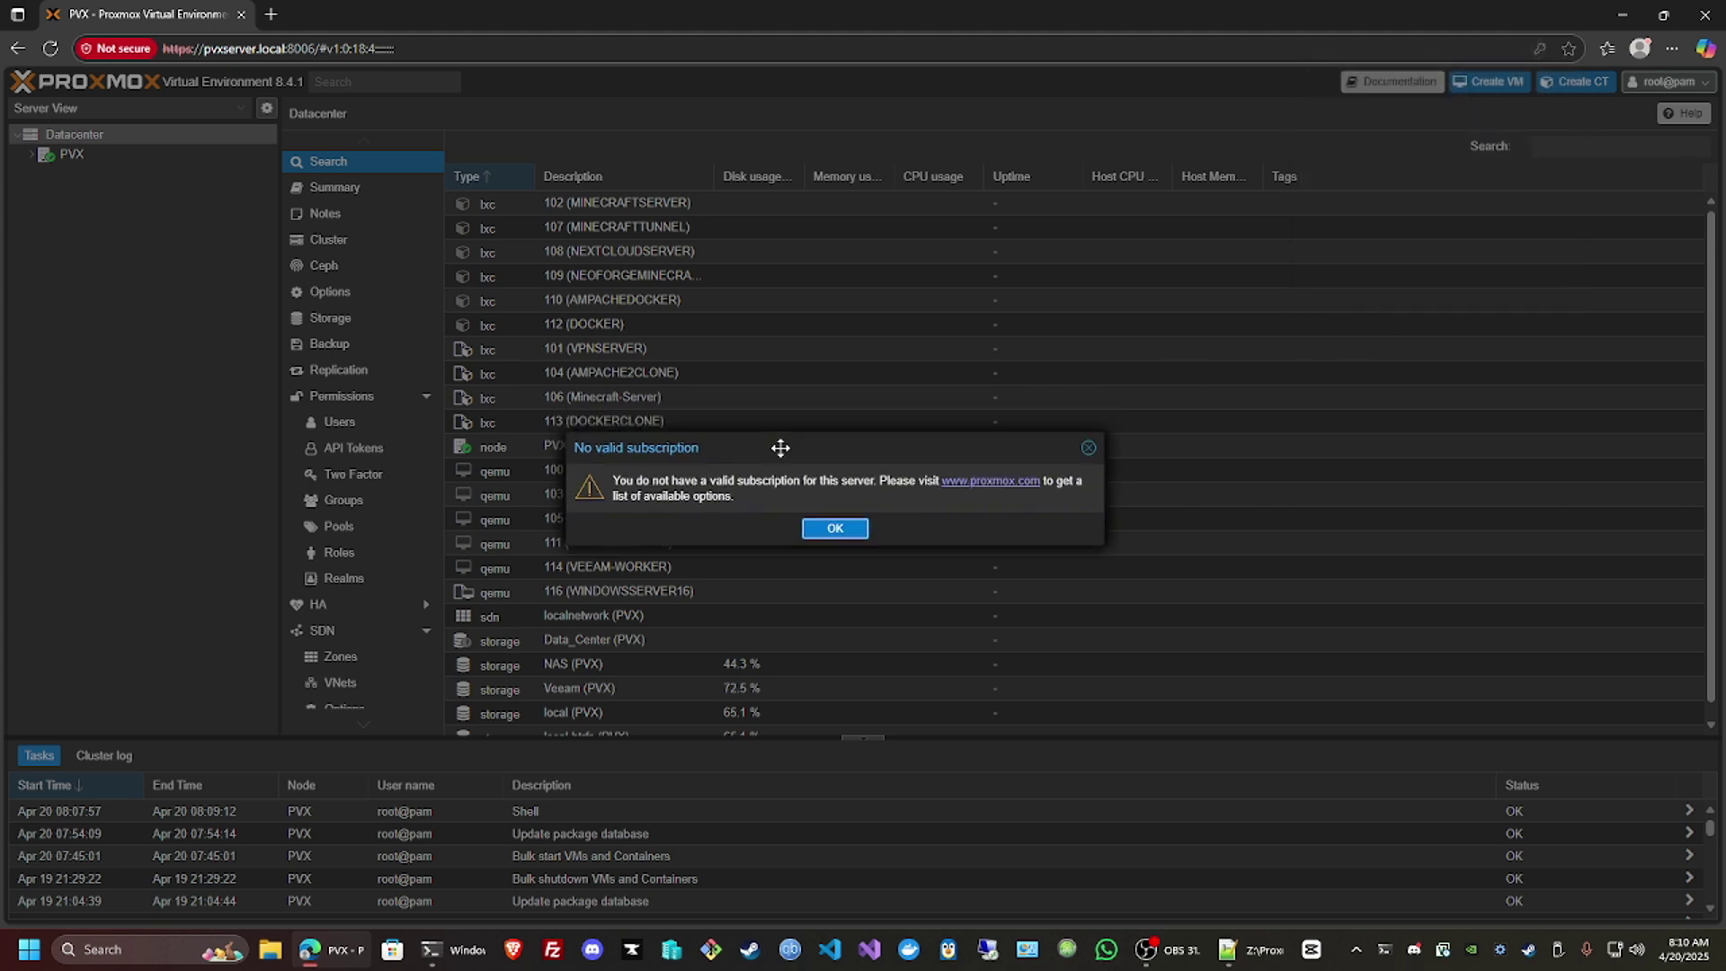
left_click_drag(782, 432, 787, 461)
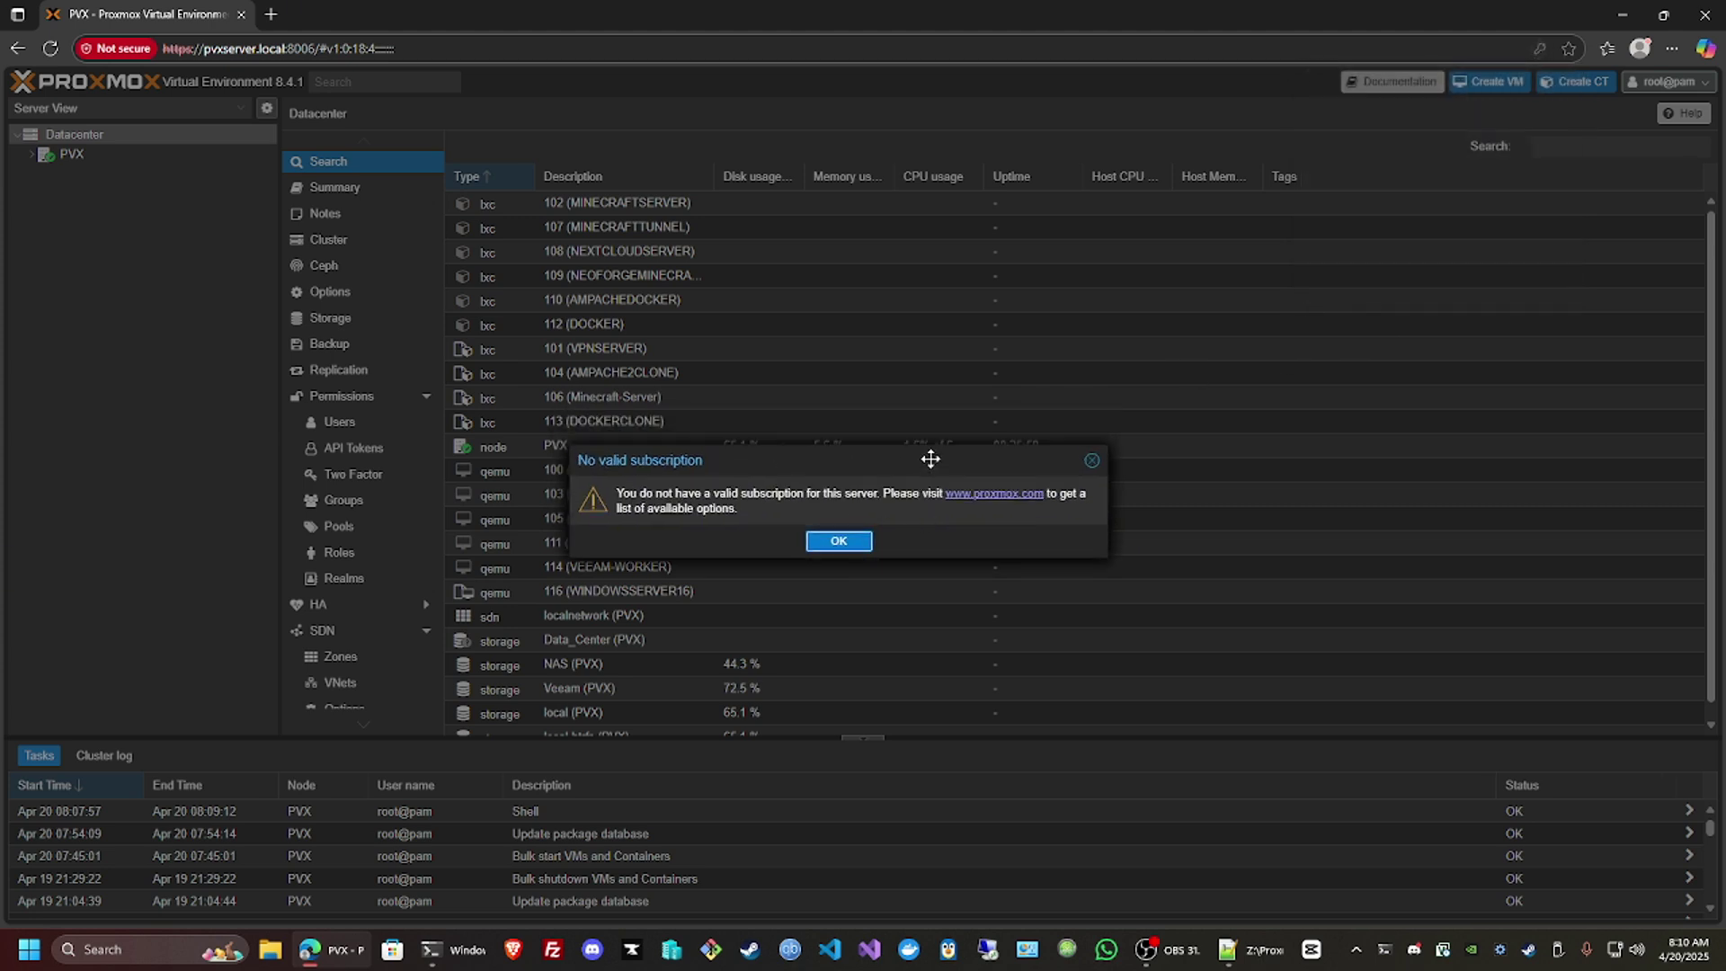
left_click_drag(932, 470, 938, 454)
left_click(836, 528)
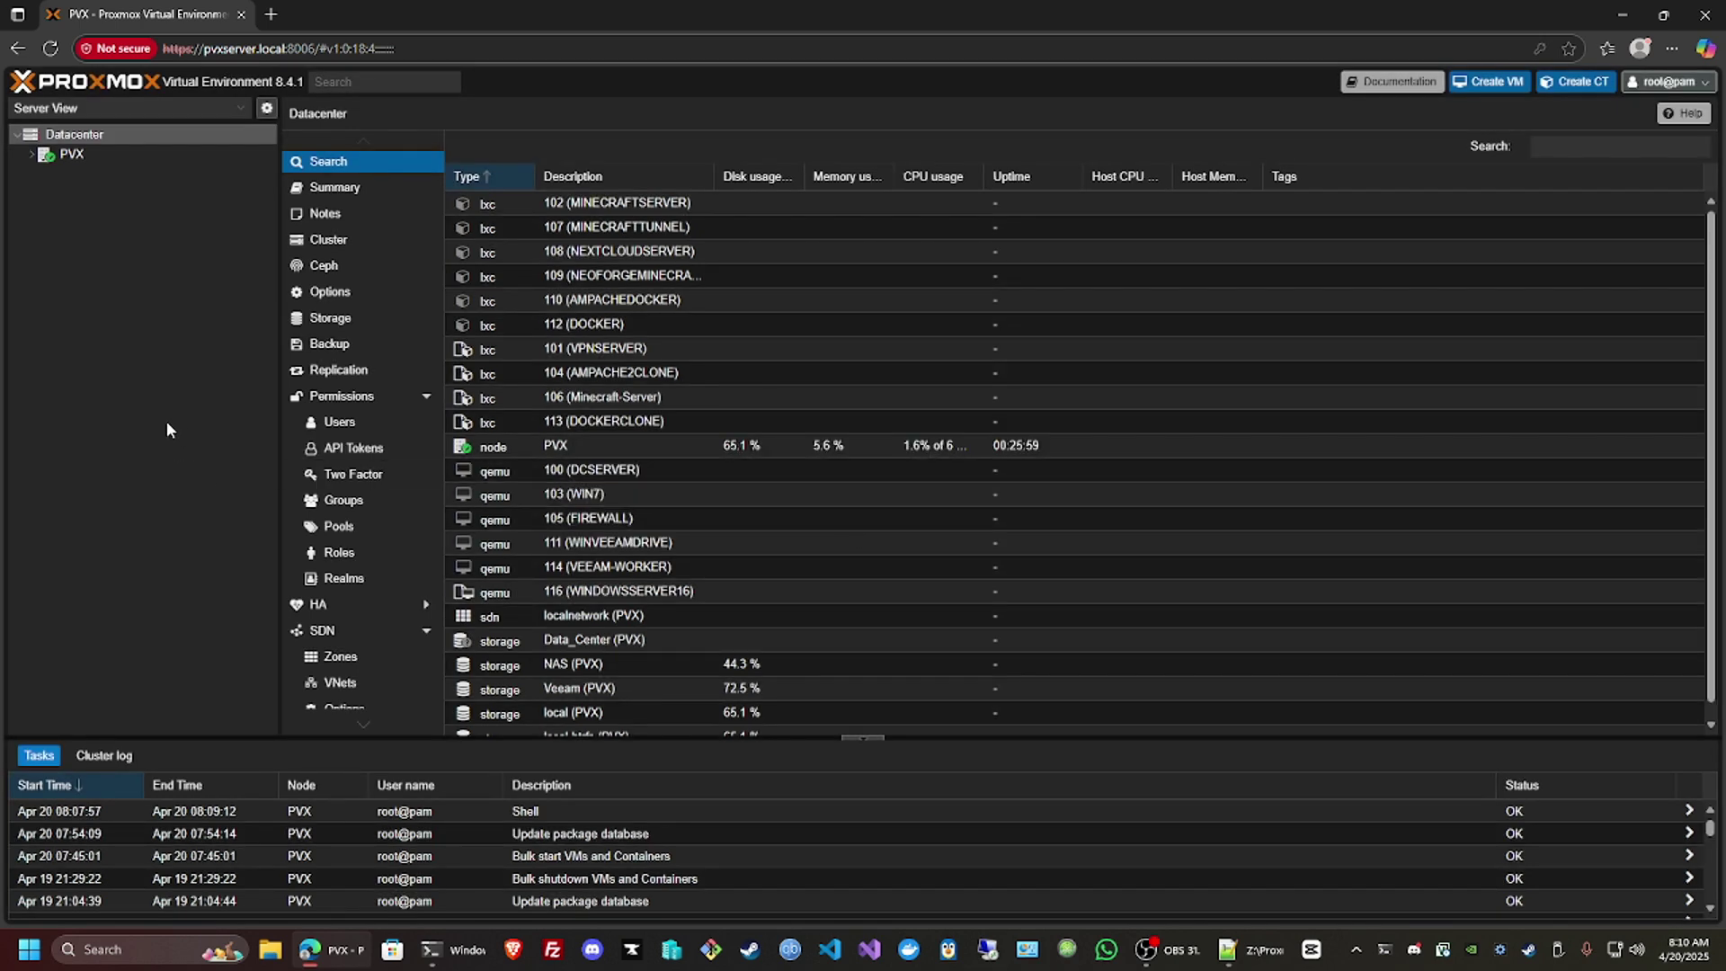
- Open the PVX node overview, then SSH into 172.16.100.100 as root and clear the screen
left_click(72, 155)
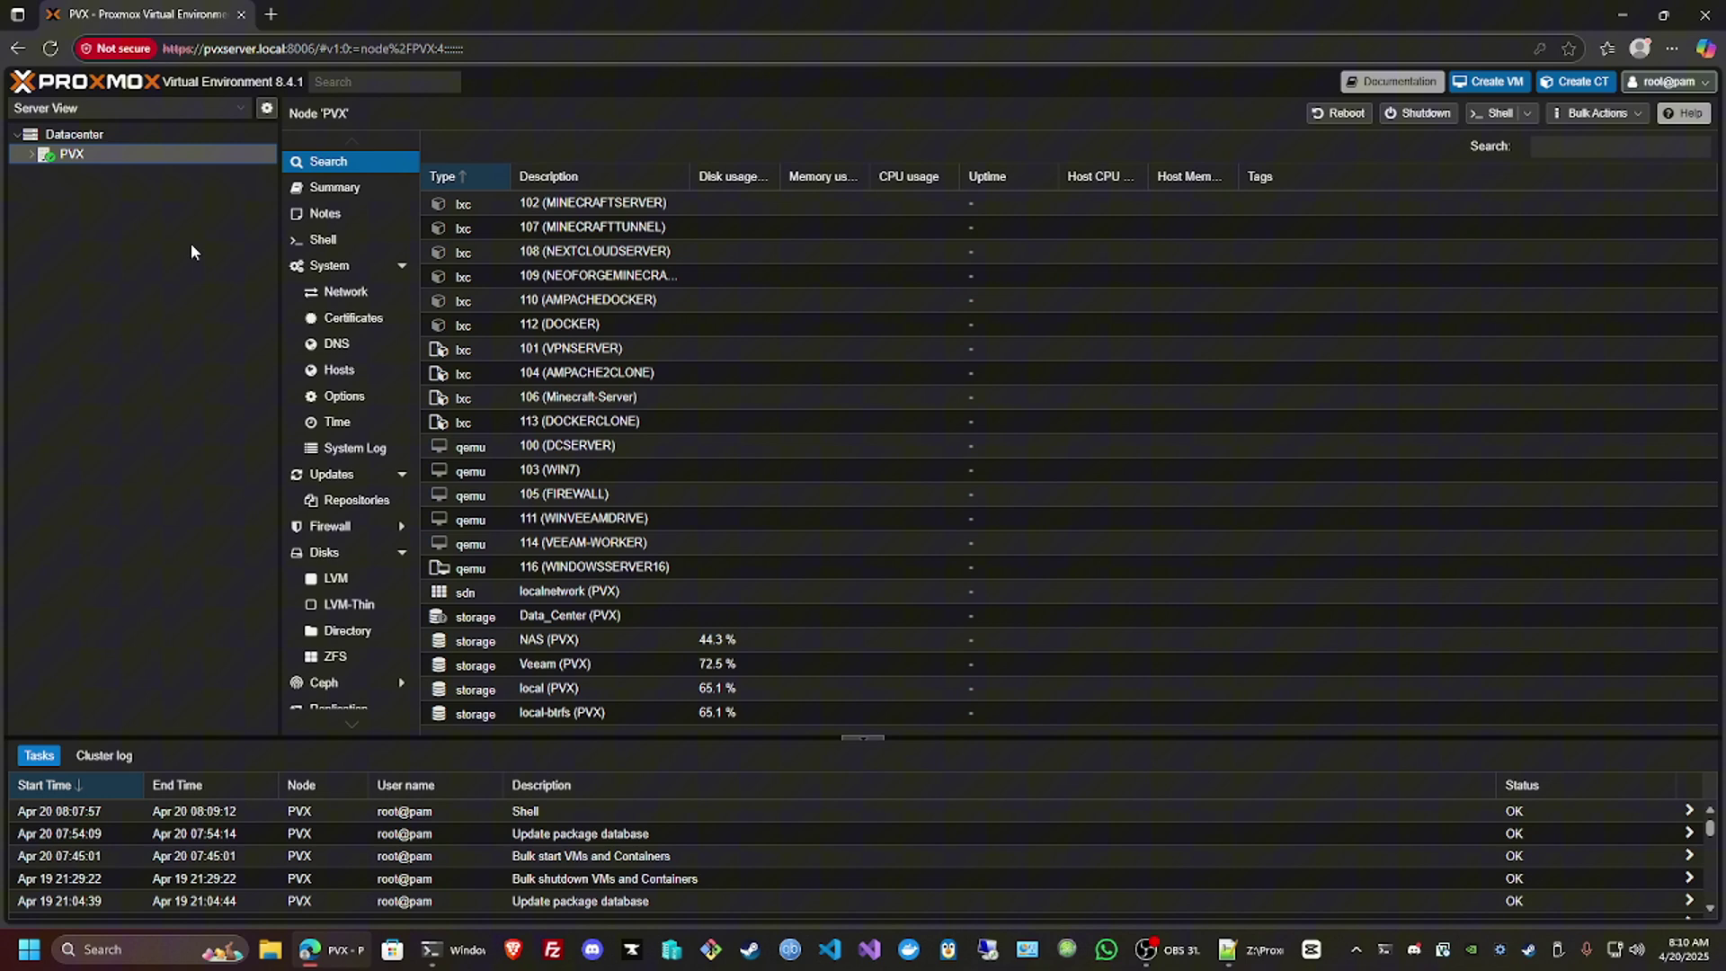
left_click(469, 950)
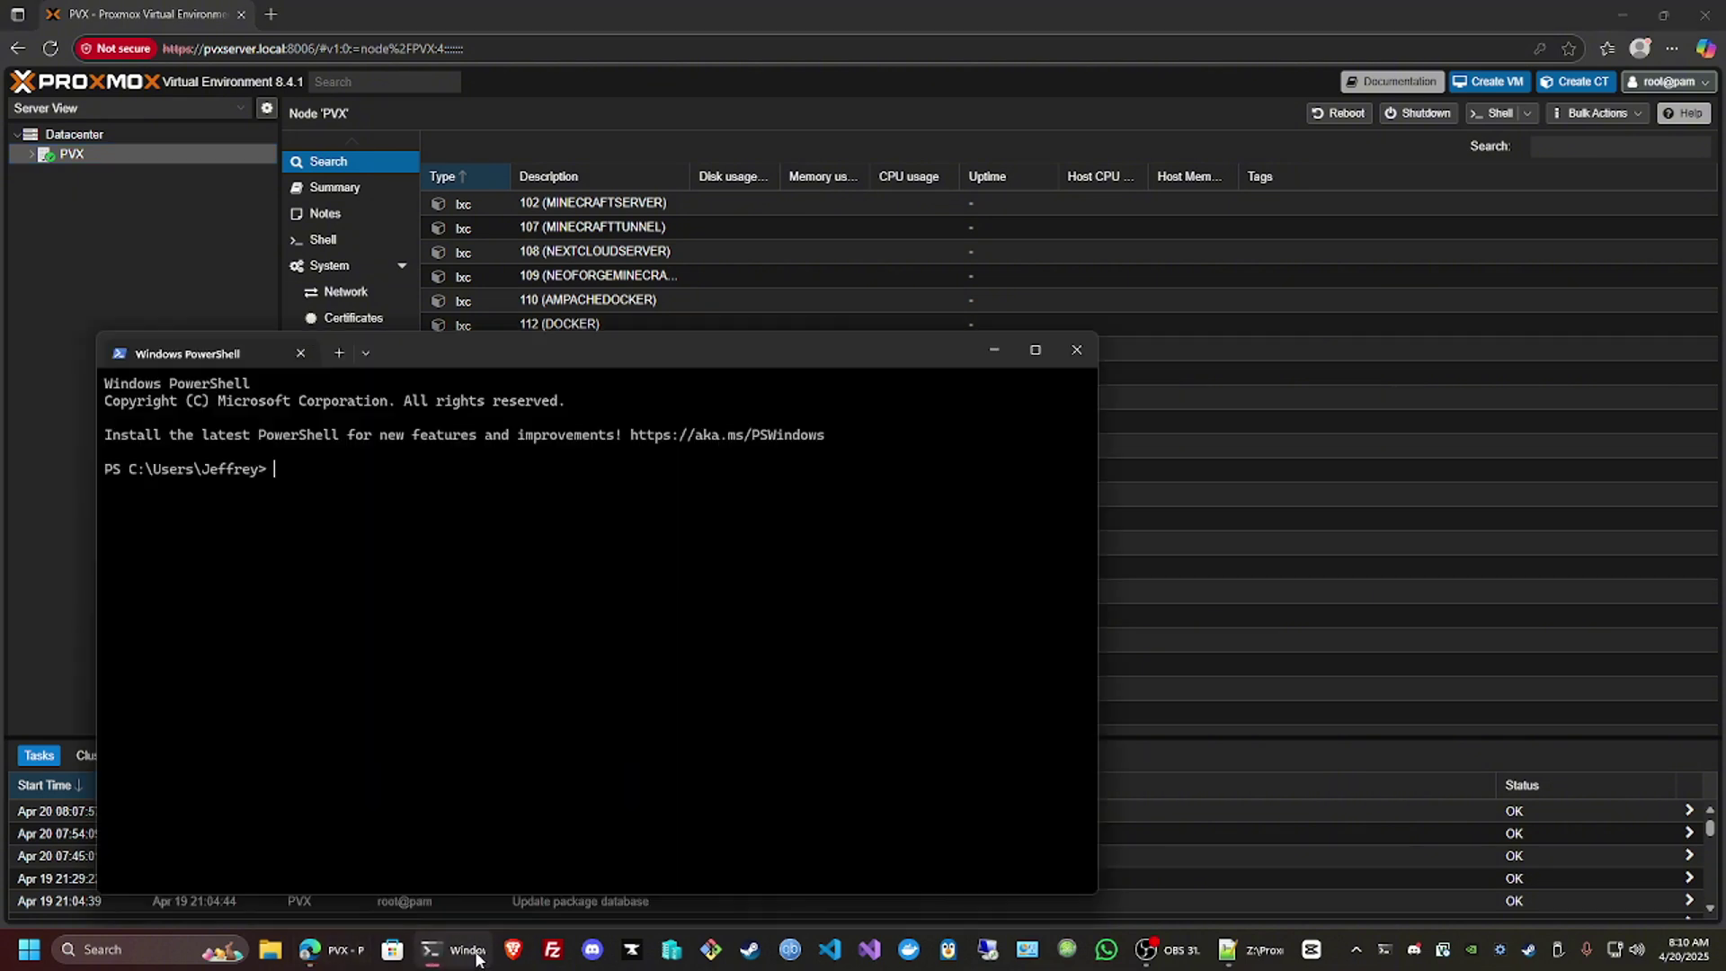
left_click_drag(560, 362, 483, 336)
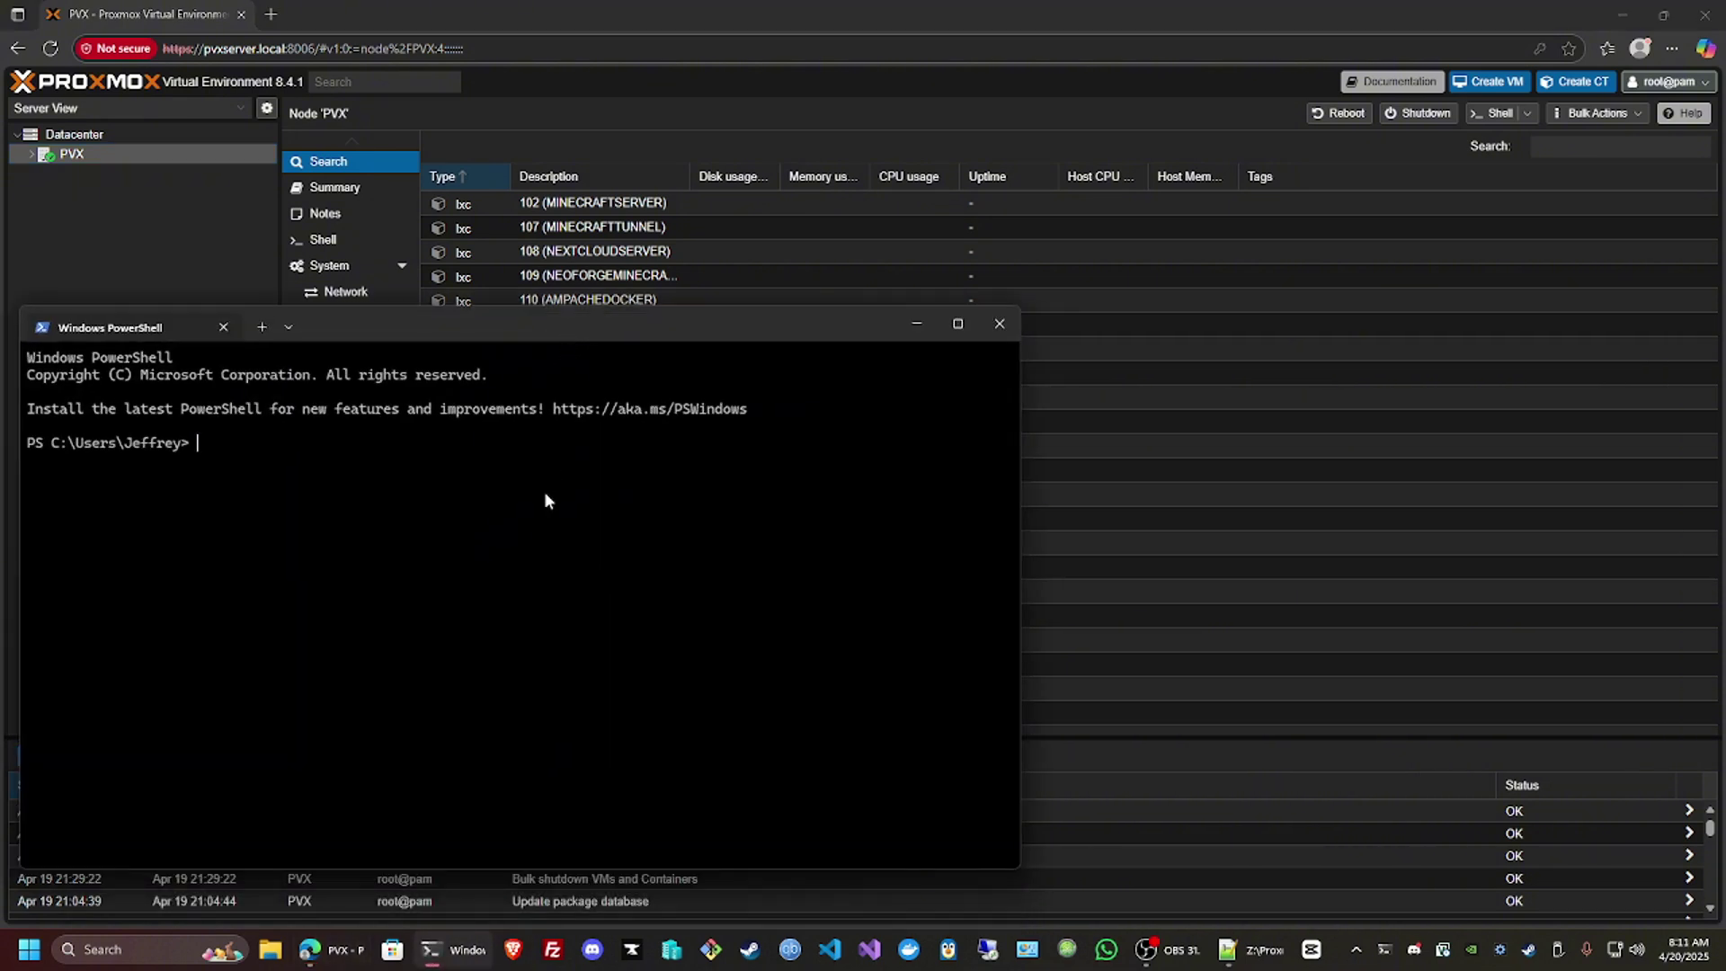
type("ssh")
type(" root")
type("@172")
type(".16.100.")
type("100")
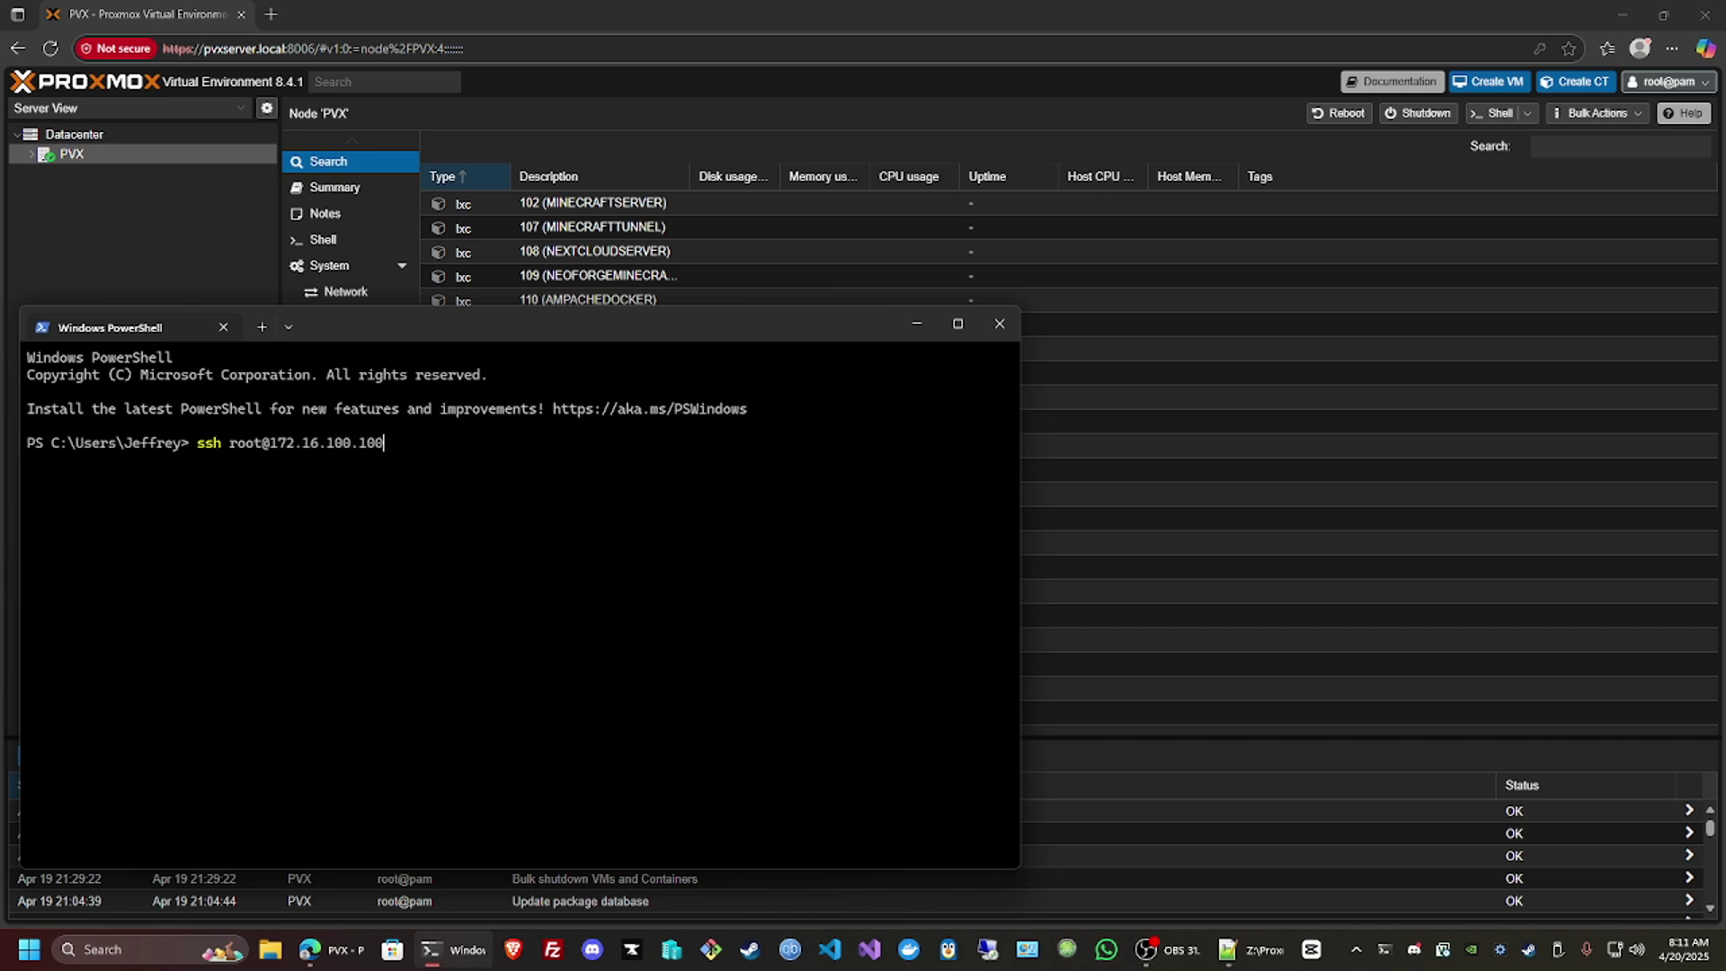
key("Return")
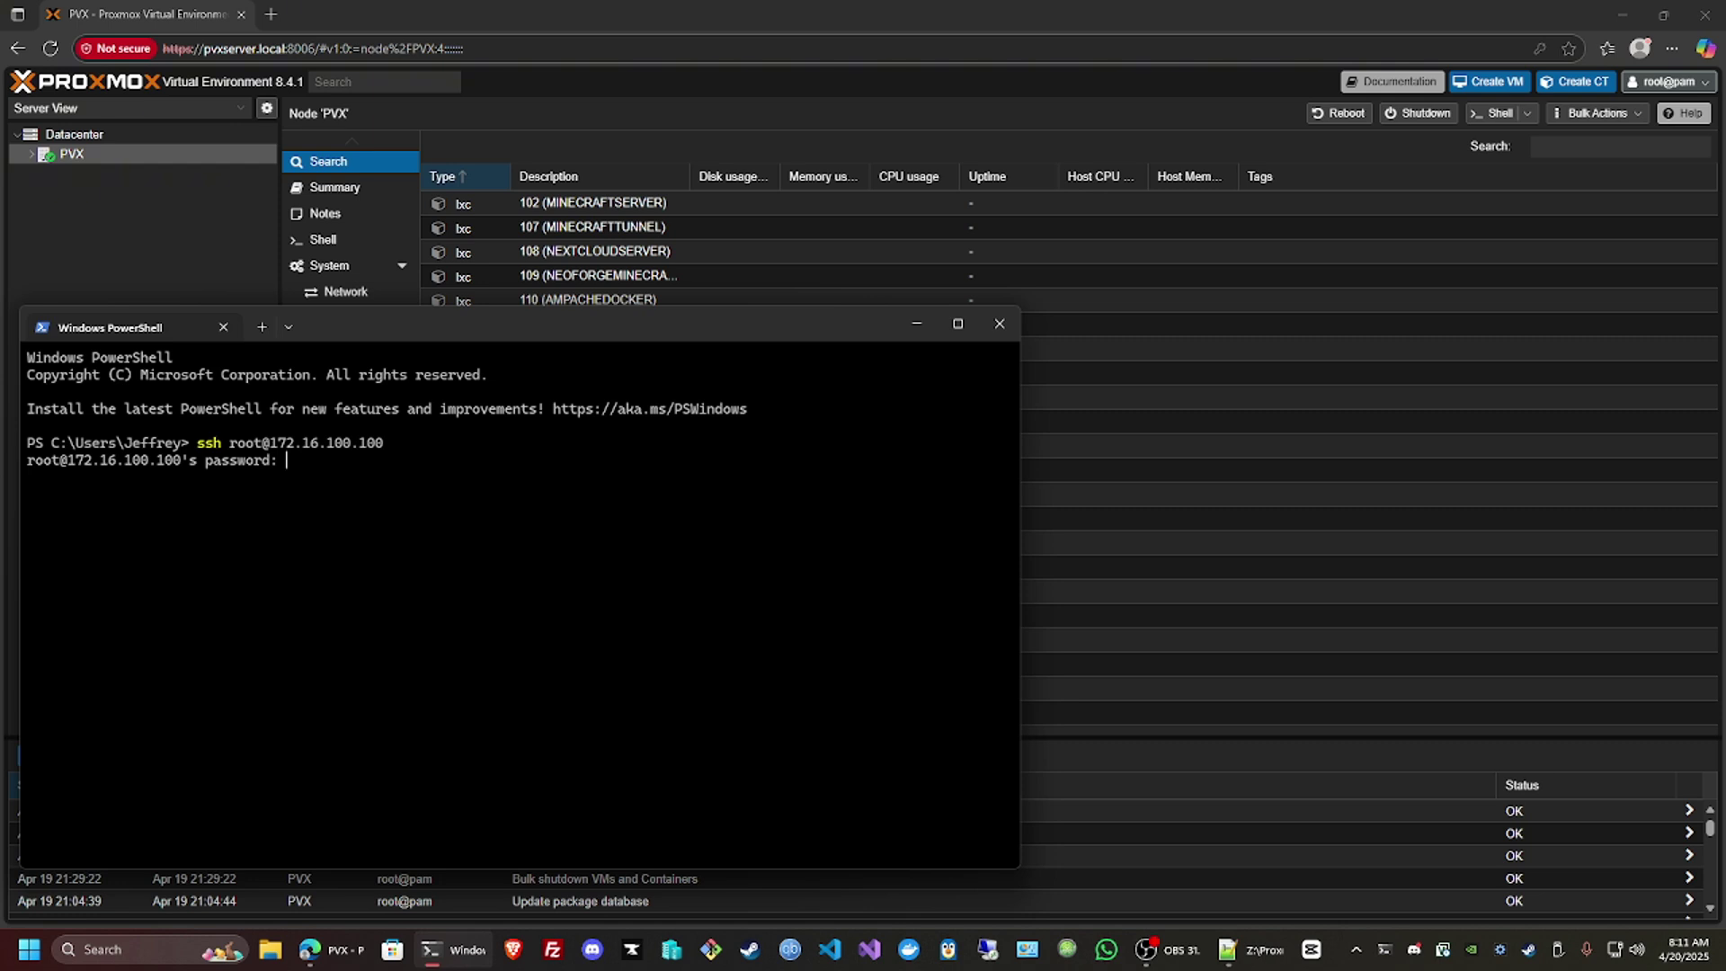
key("Return")
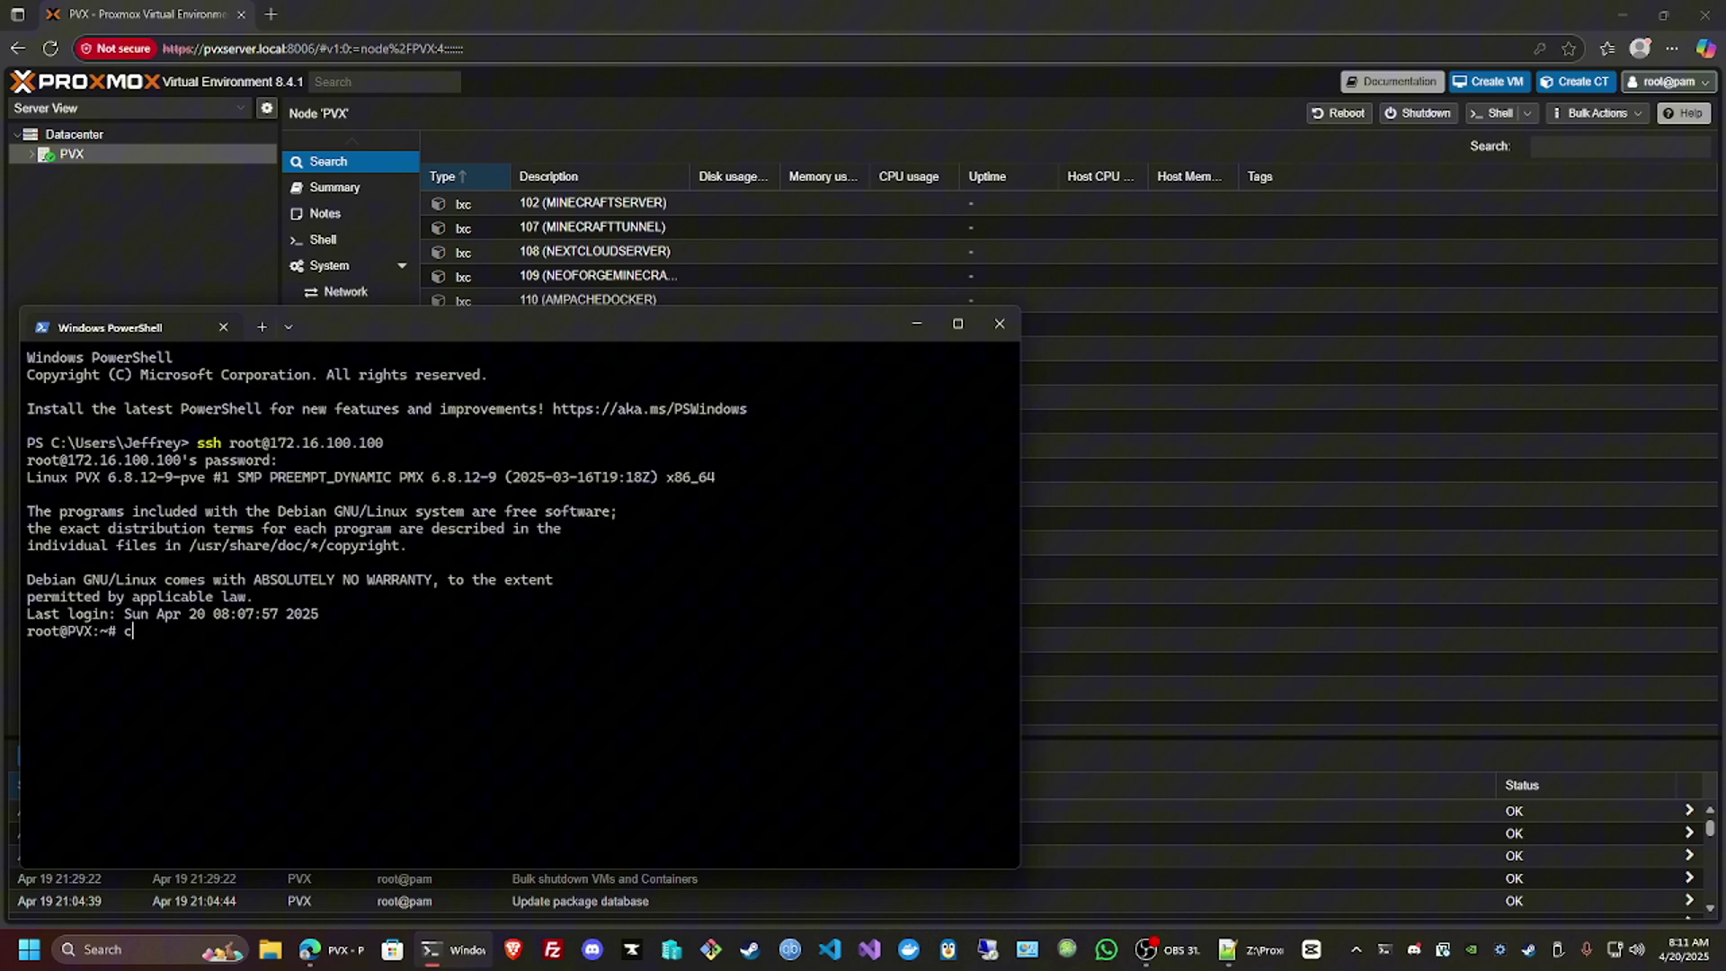
type("clear")
key("Return")
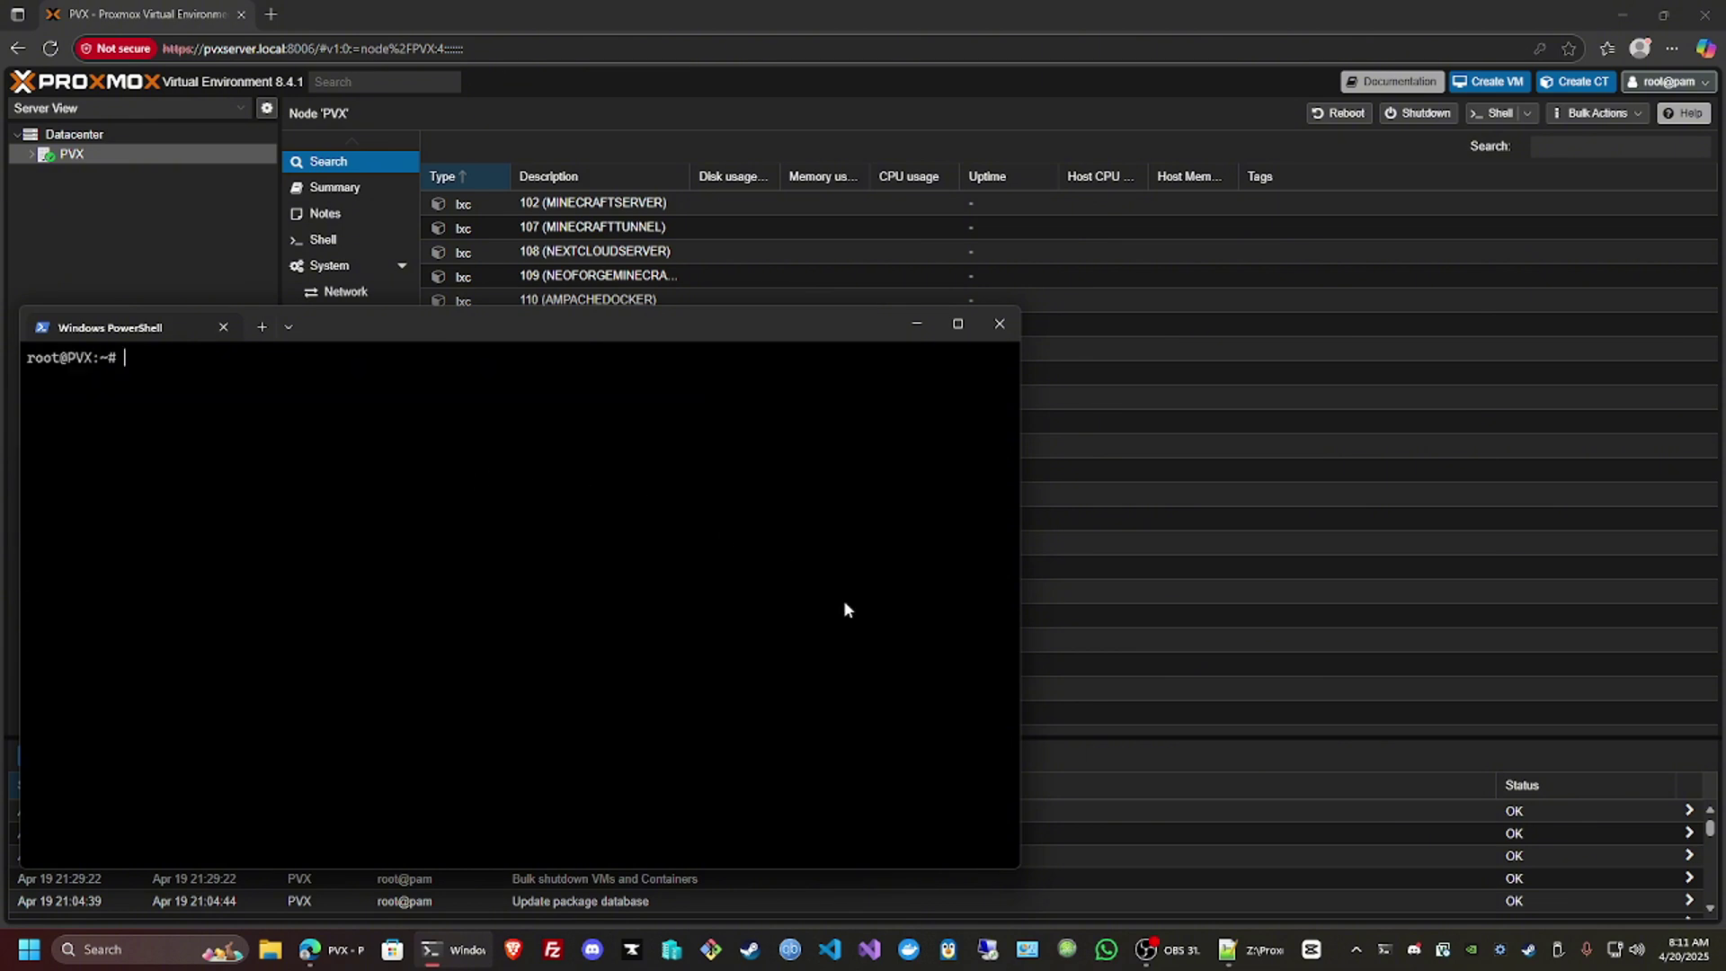
- Copy the line-5 nano proxmoxlib.js command from the Proxmox notes in Notepad++
left_click(1229, 950)
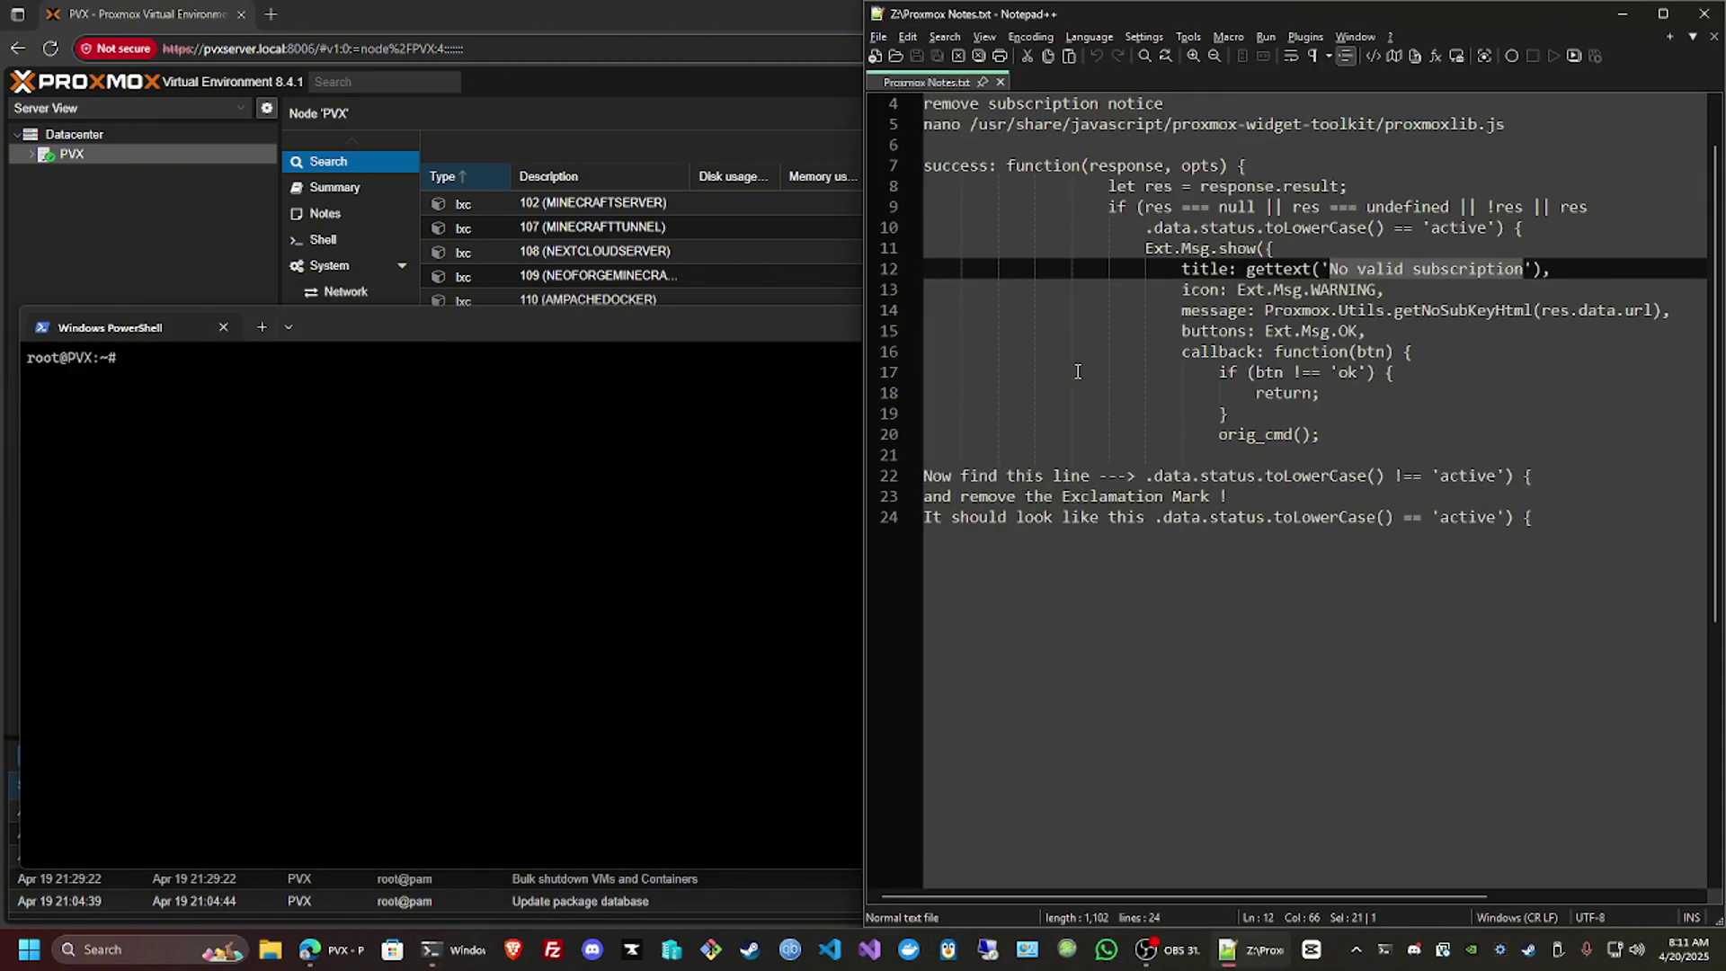
left_click(929, 124)
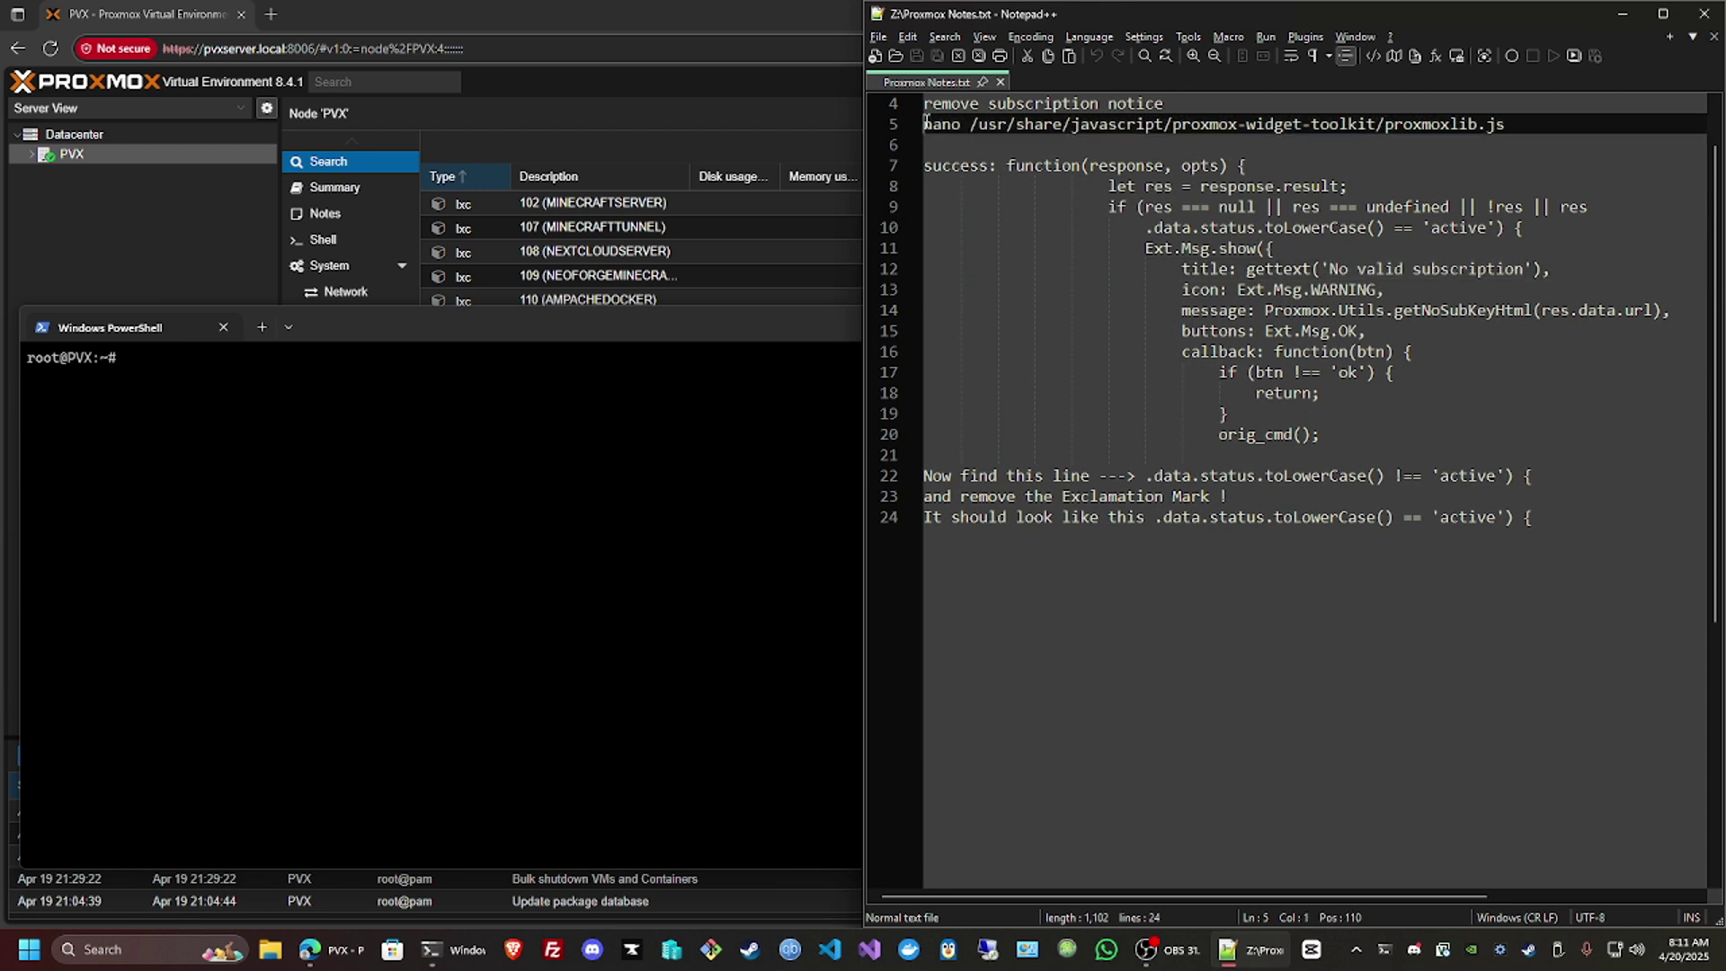
left_click_drag(926, 124, 1505, 124)
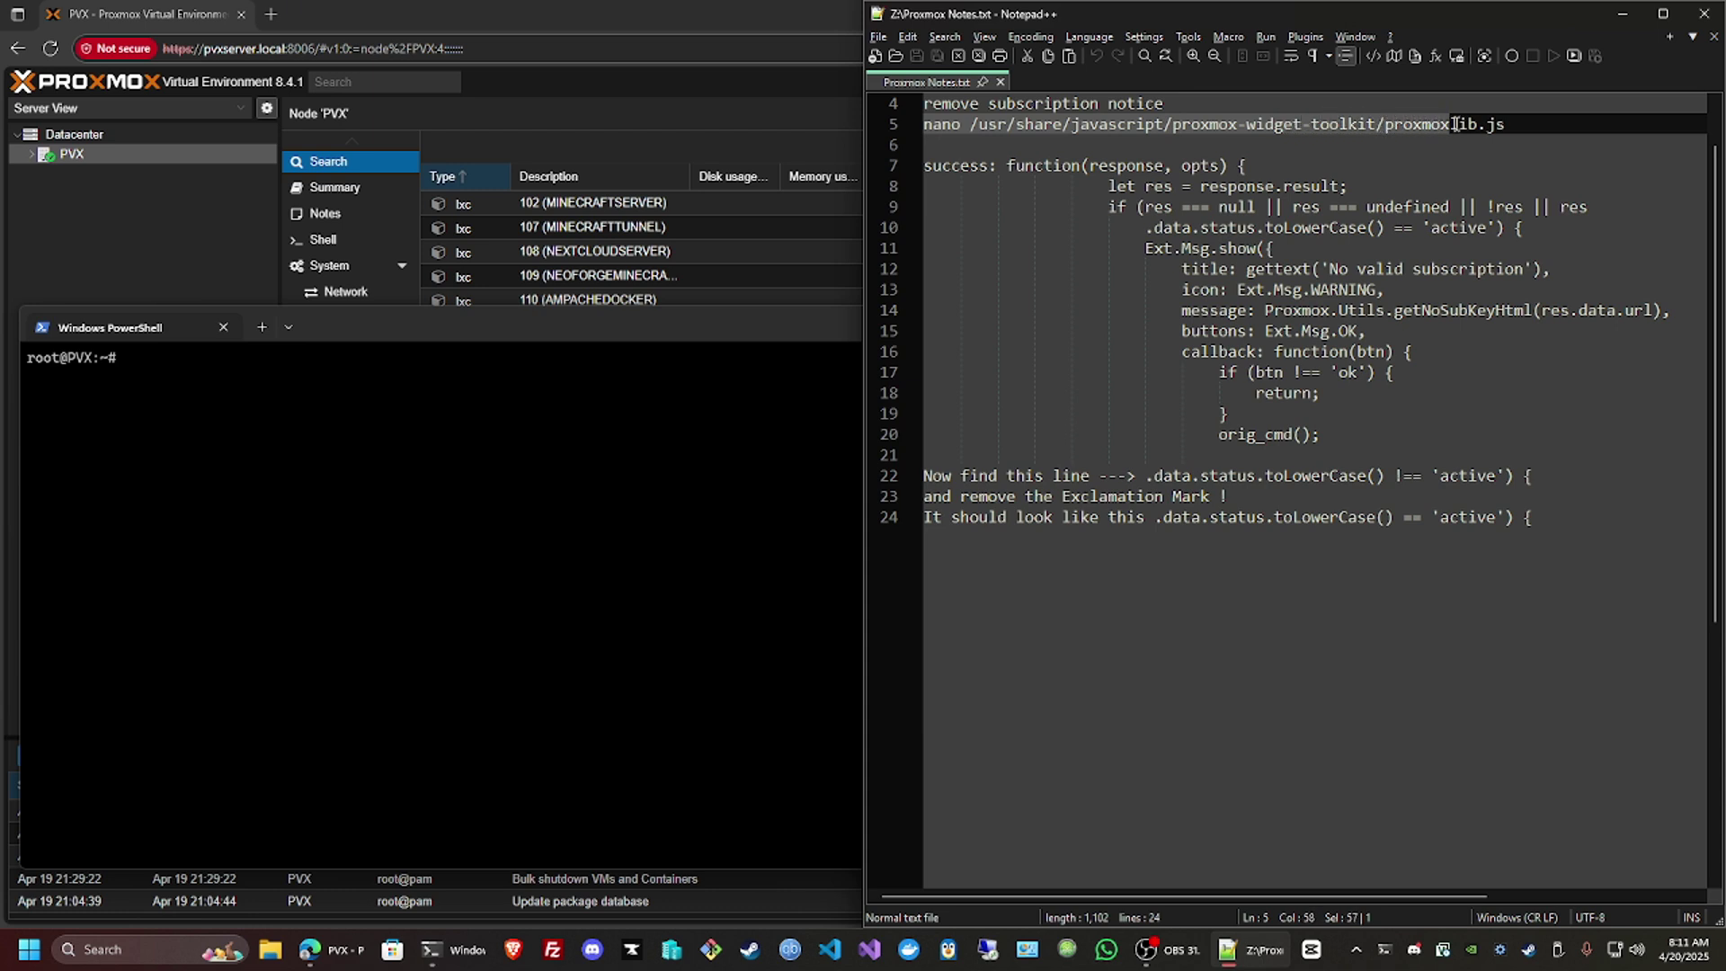
right_click(1483, 125)
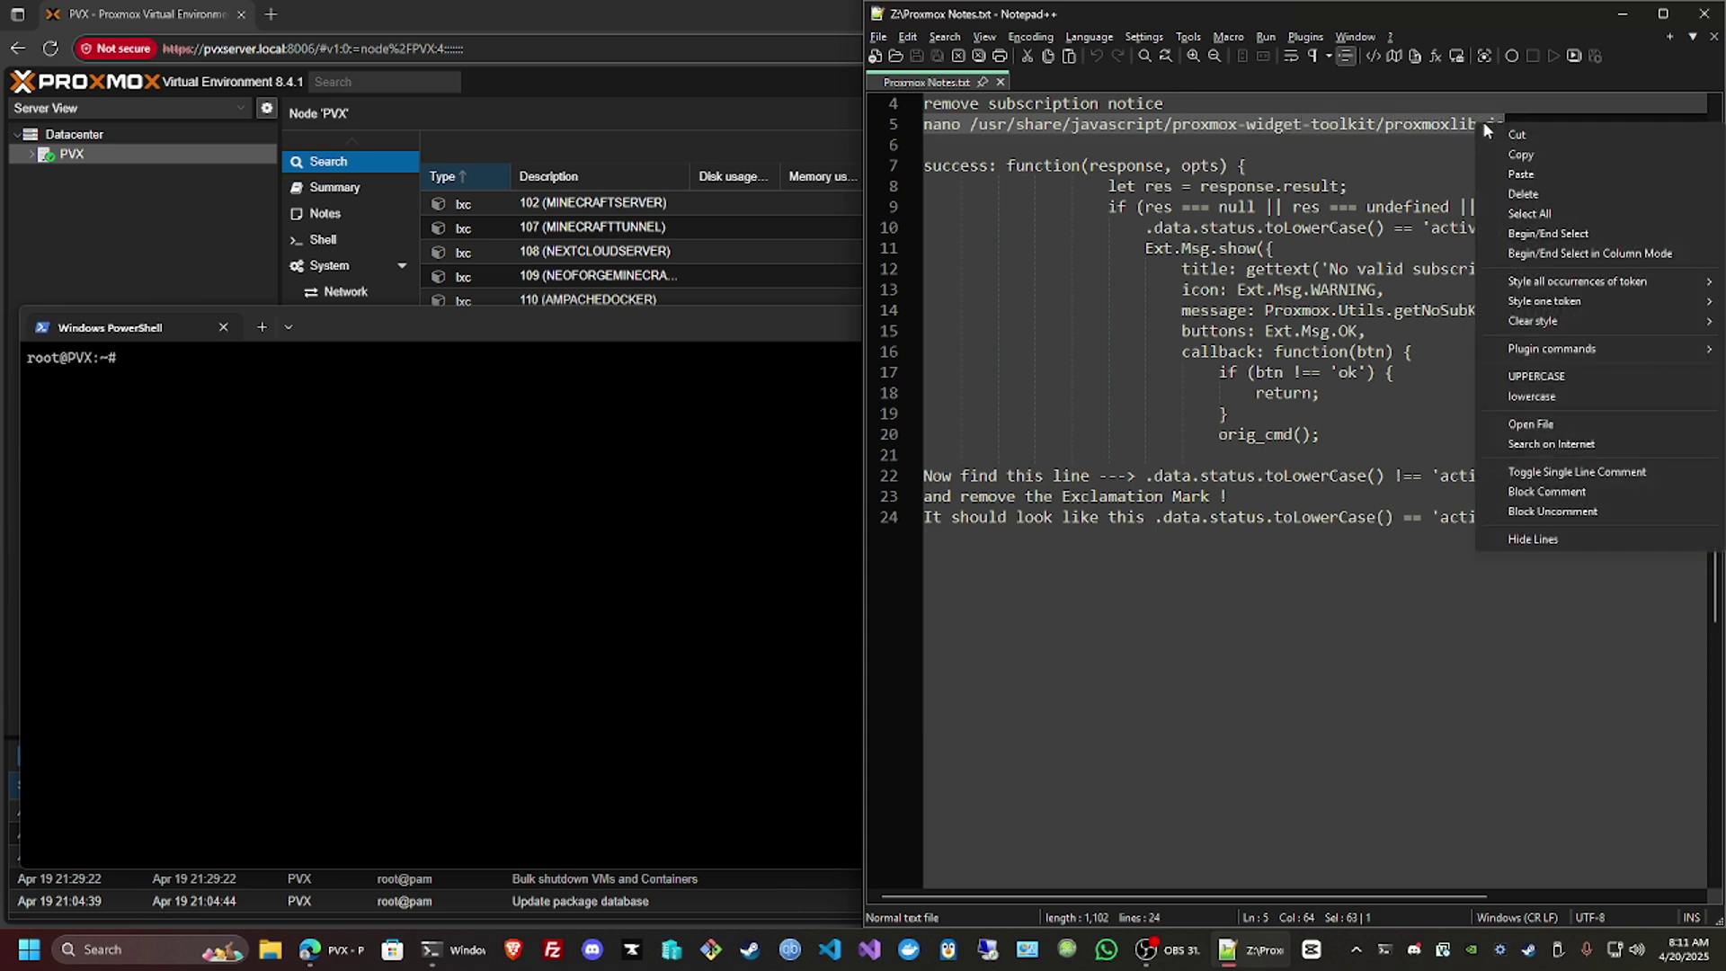
left_click(1527, 149)
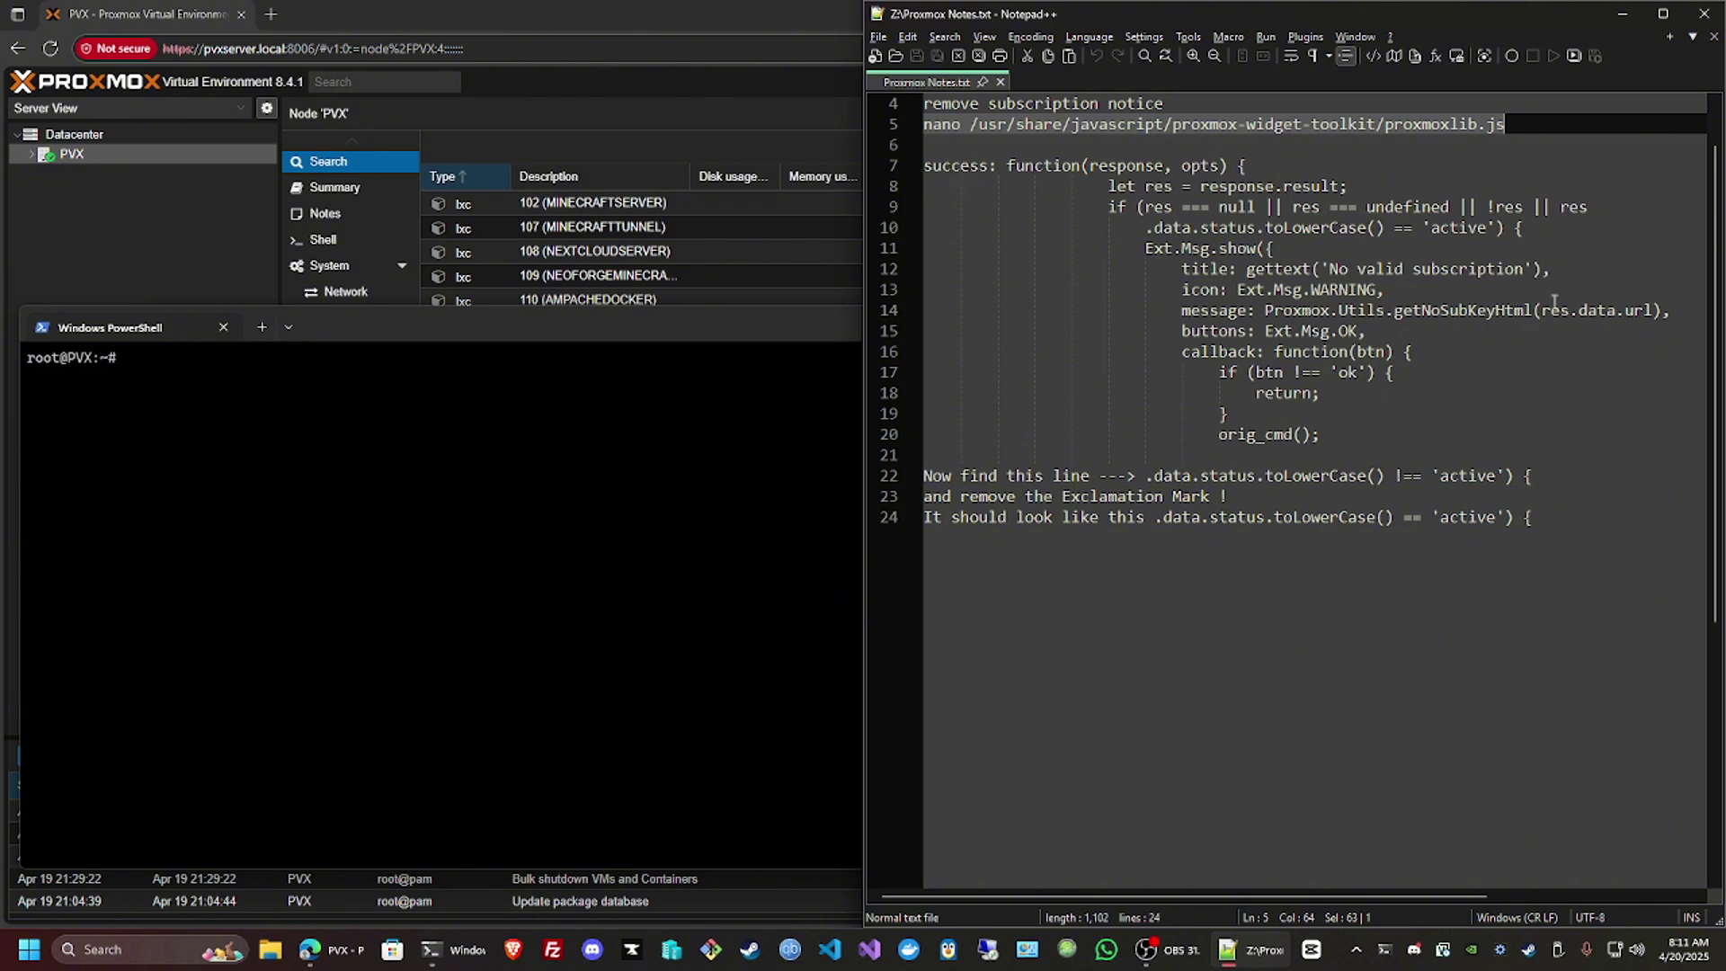
- Paste and run the nano command to open proxmoxlib.js in the SSH terminal
left_click(397, 427)
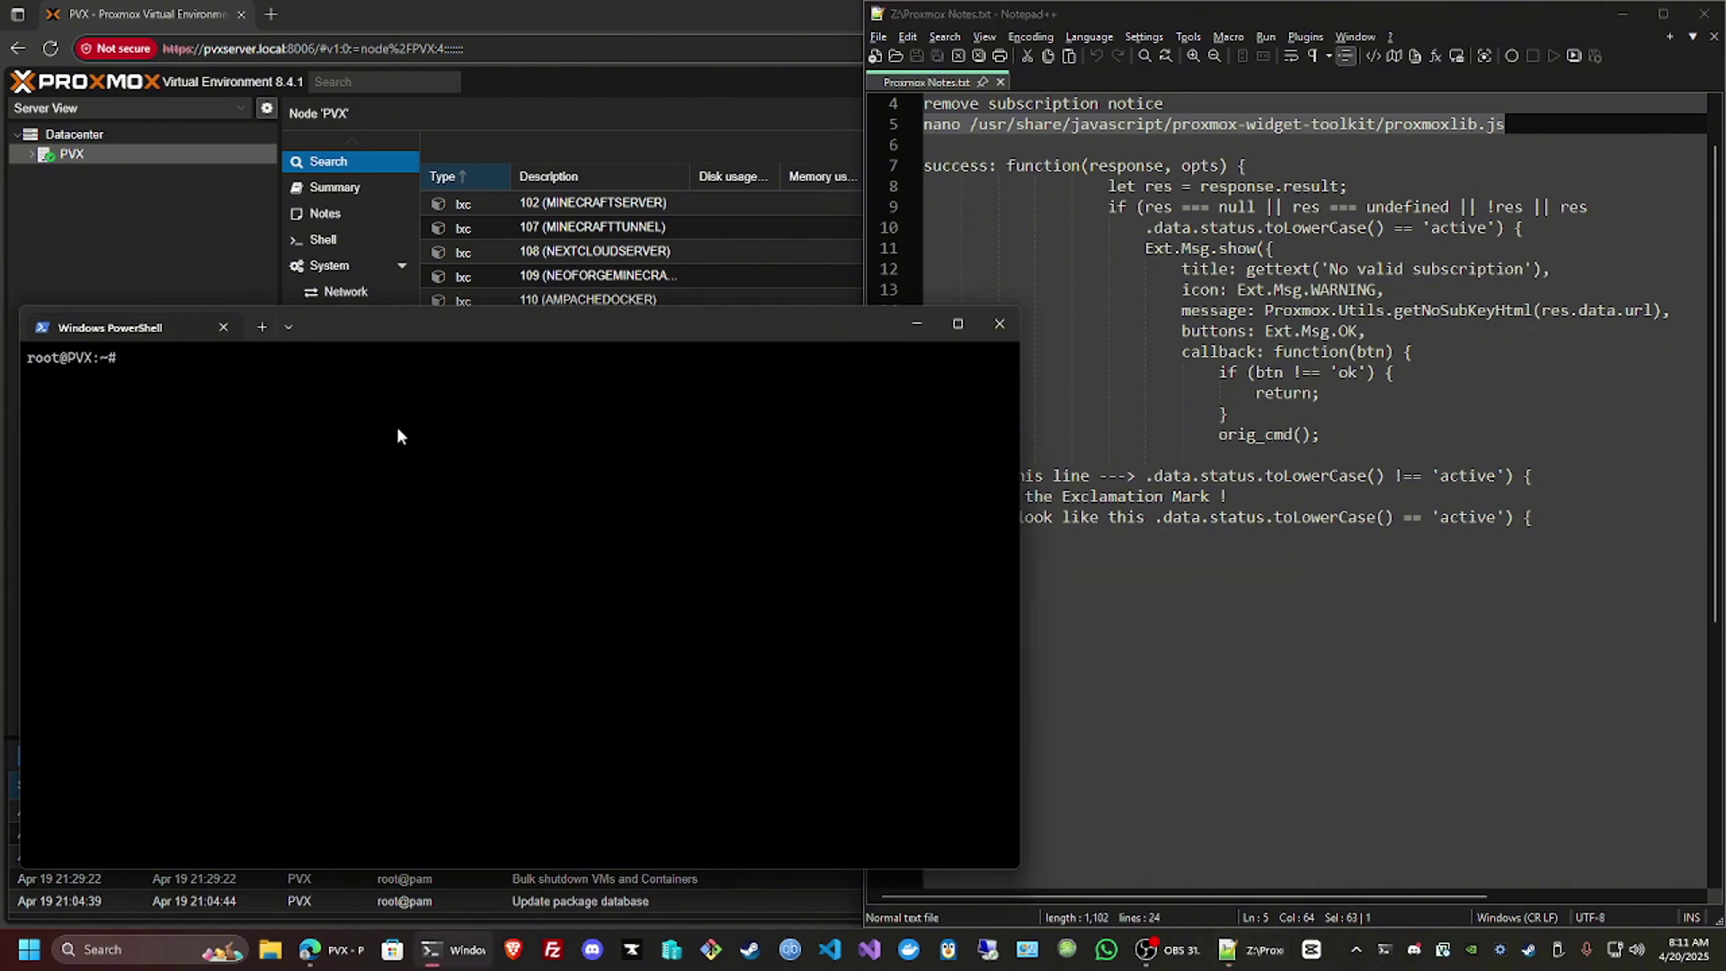
right_click(398, 427)
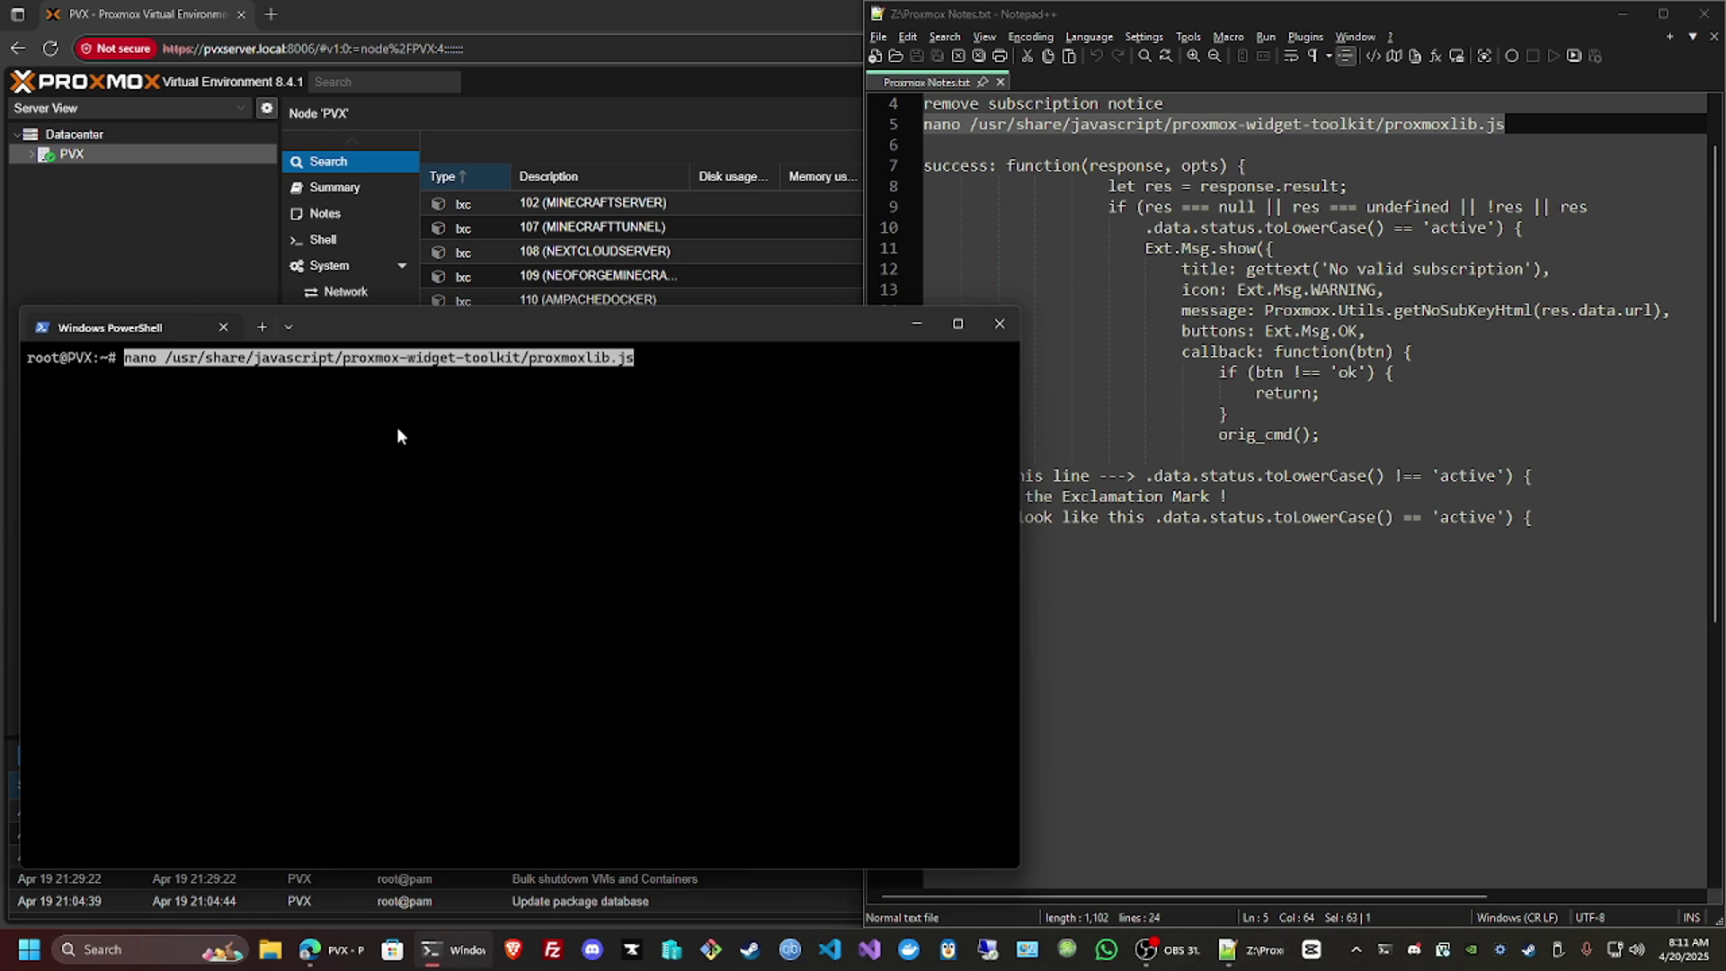
key("Return")
- Search the file for 'No valid' to locate the subscription warning block
left_click_drag(719, 325, 3, 472)
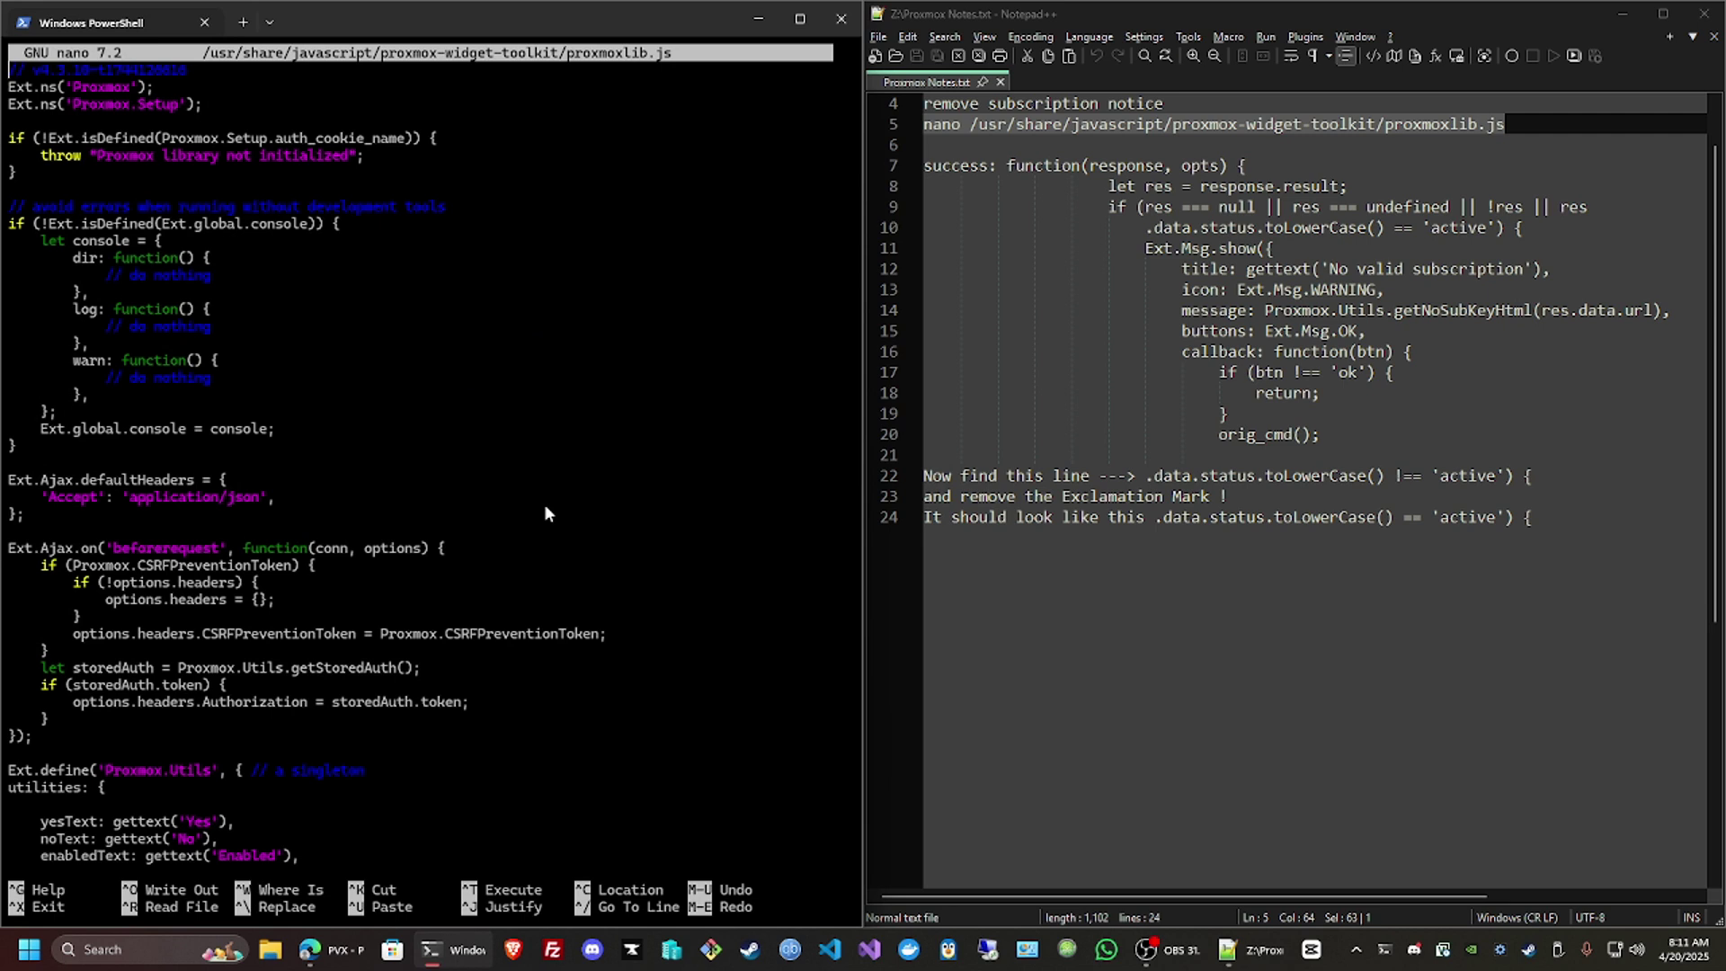
key("ctrl+w")
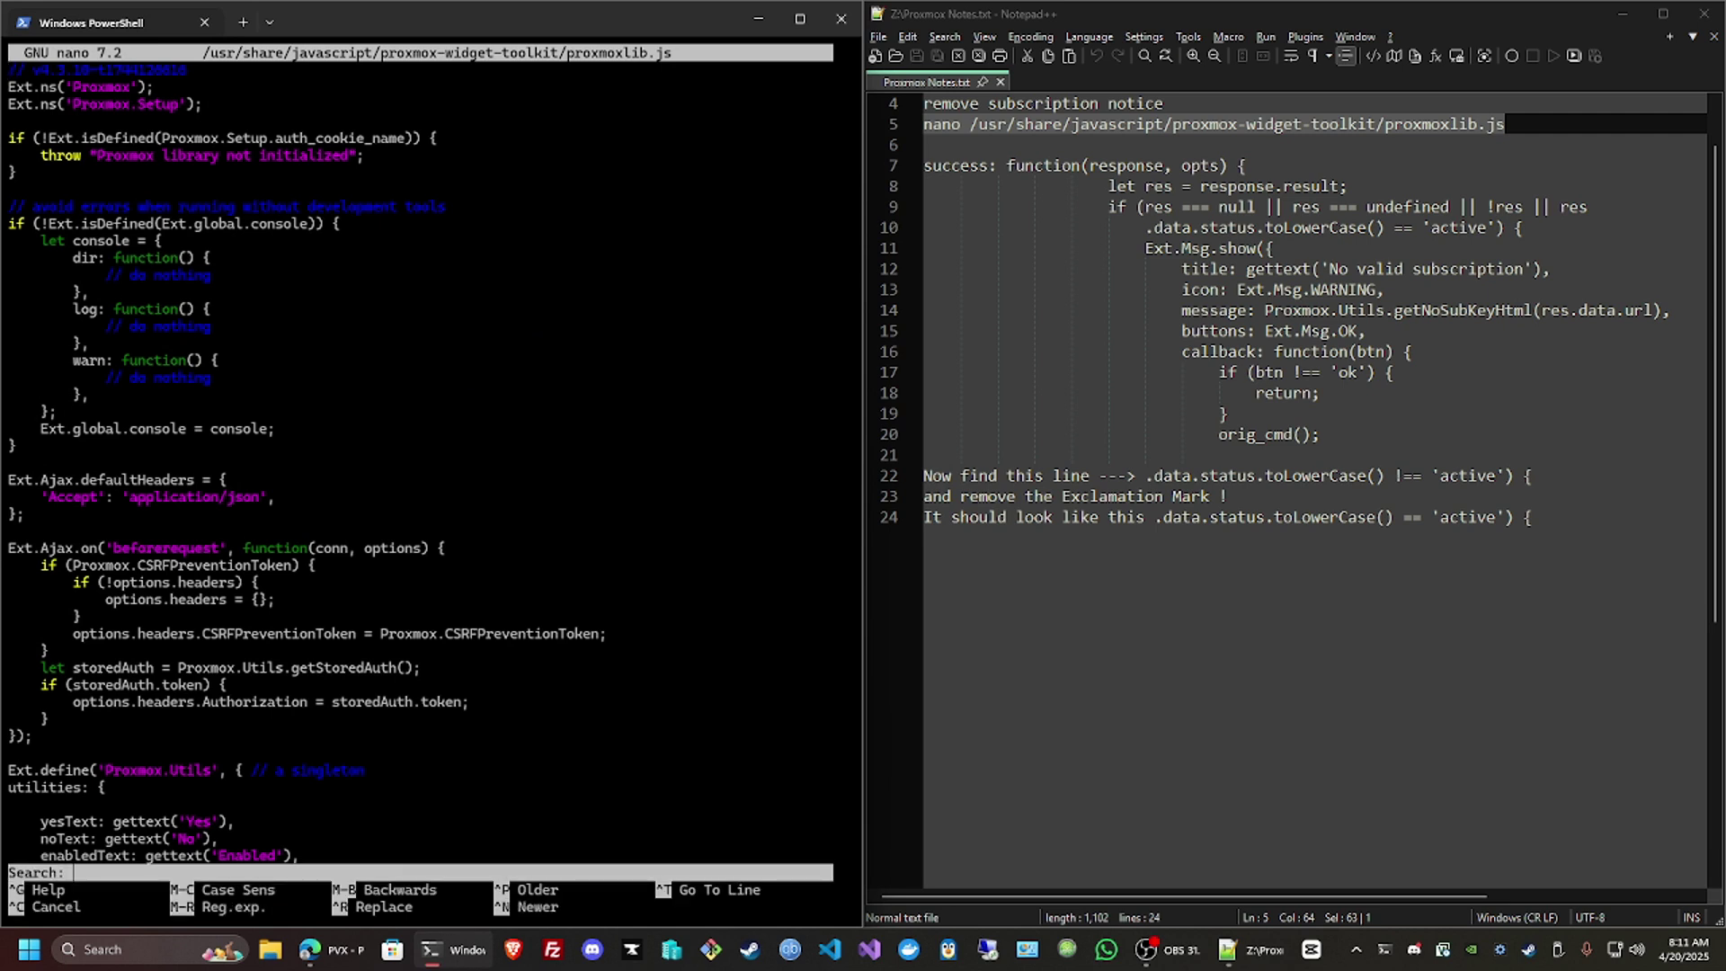
type("No")
type(" valid")
key("Return")
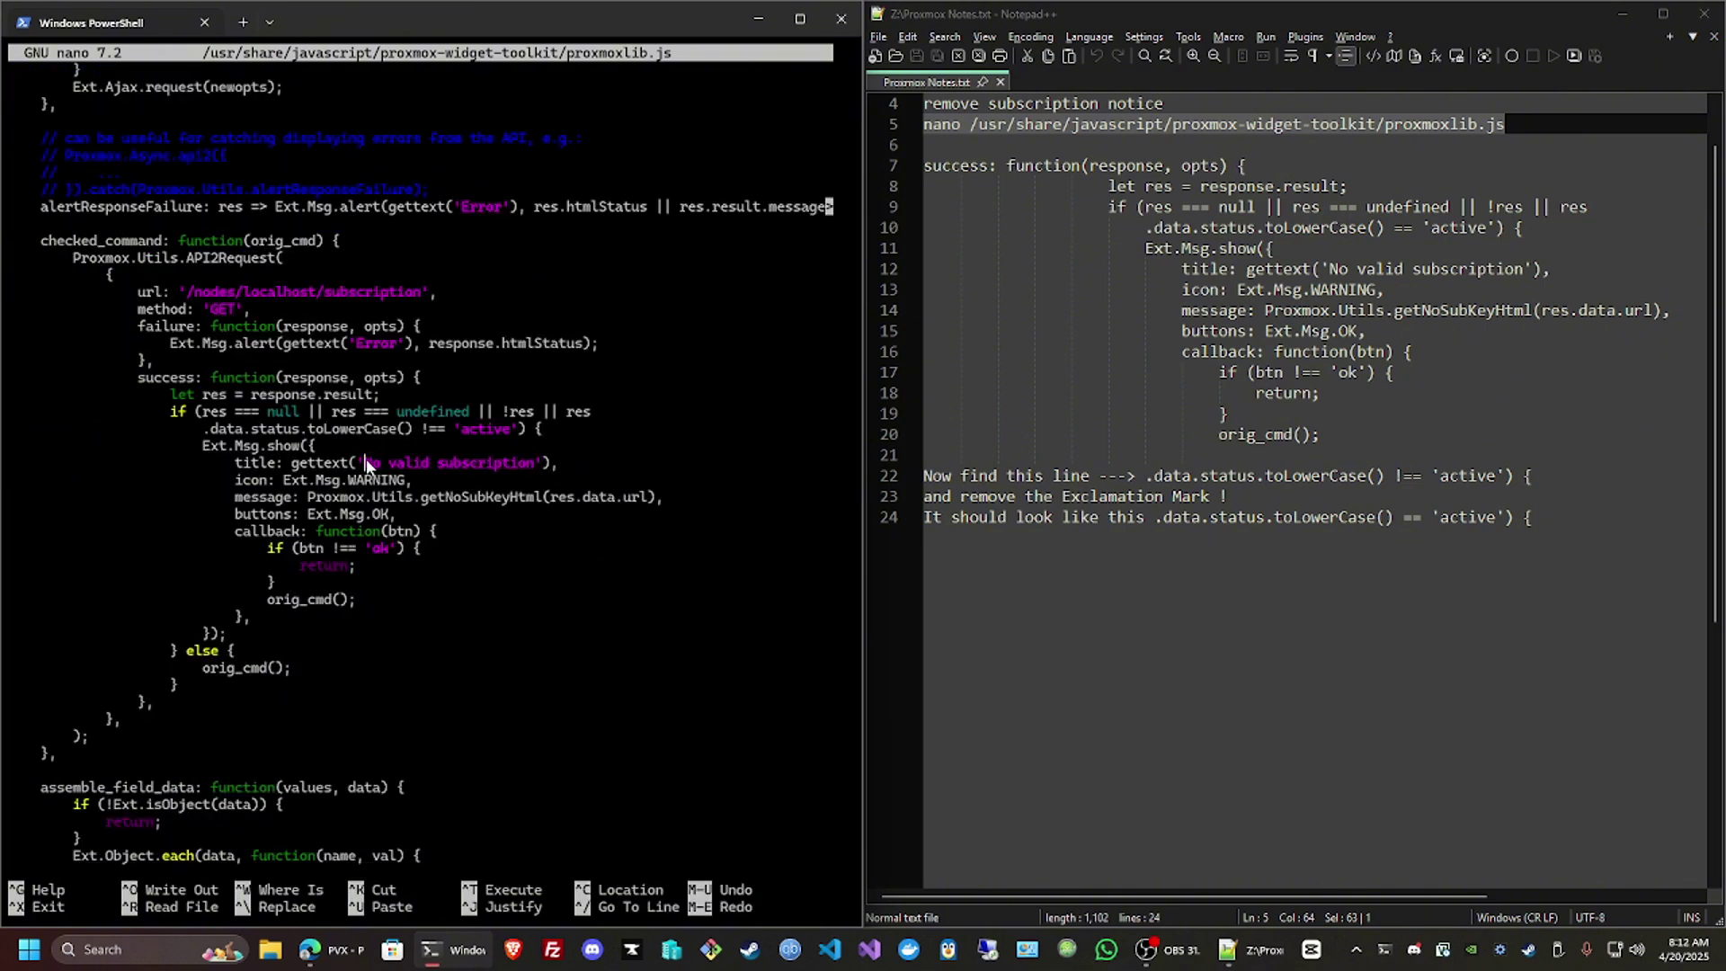
- Delete the exclamation mark so !== 'active' becomes == 'active'
left_click_drag(365, 465, 445, 464)
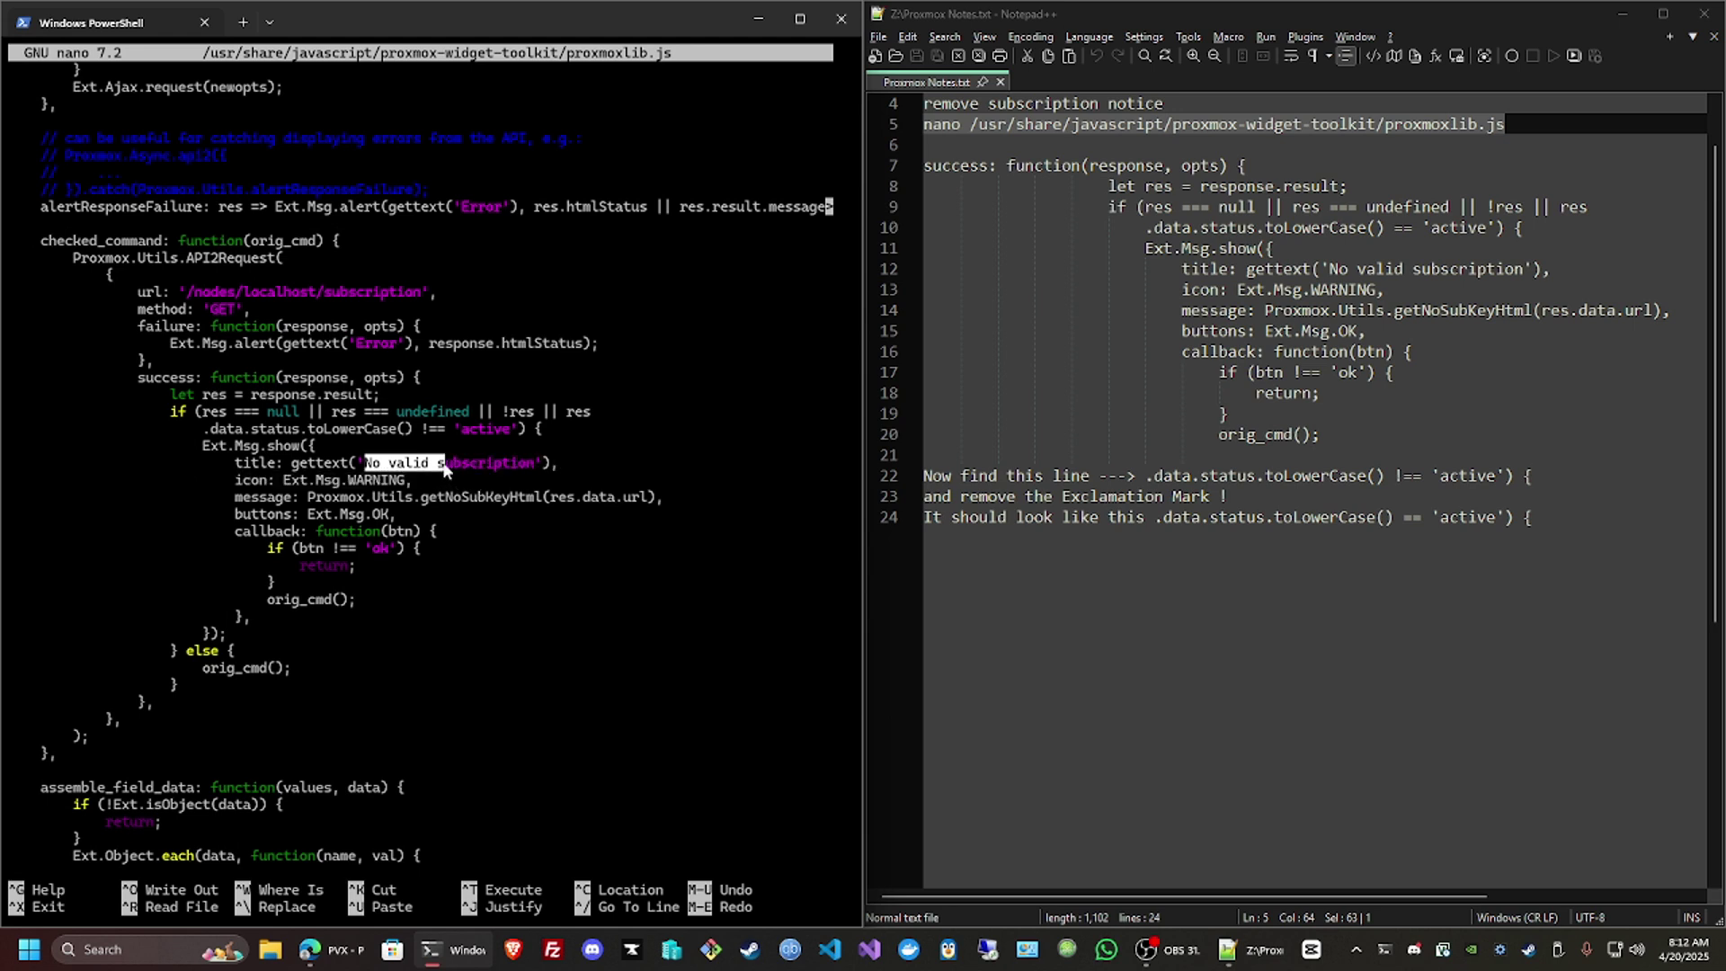
left_click(557, 564)
left_click(425, 428)
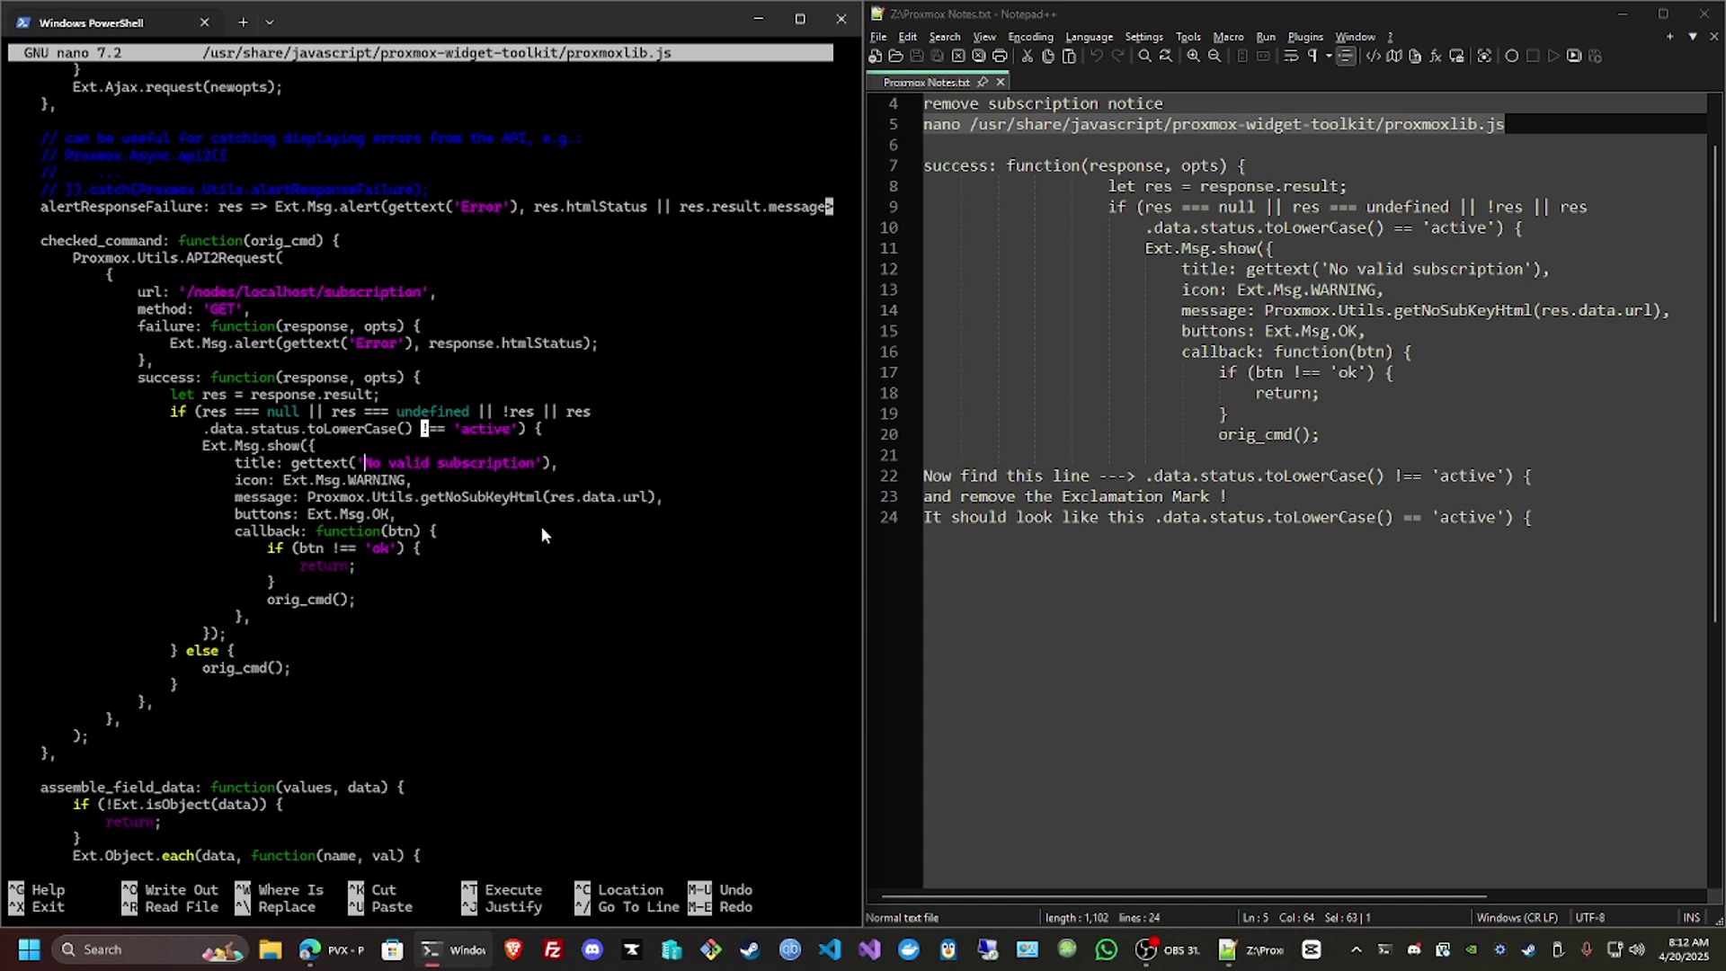
key("Up")
key("Down")
key("Delete")
- Save proxmoxlib.js under its existing path and exit nano
key("ctrl+x")
key("y")
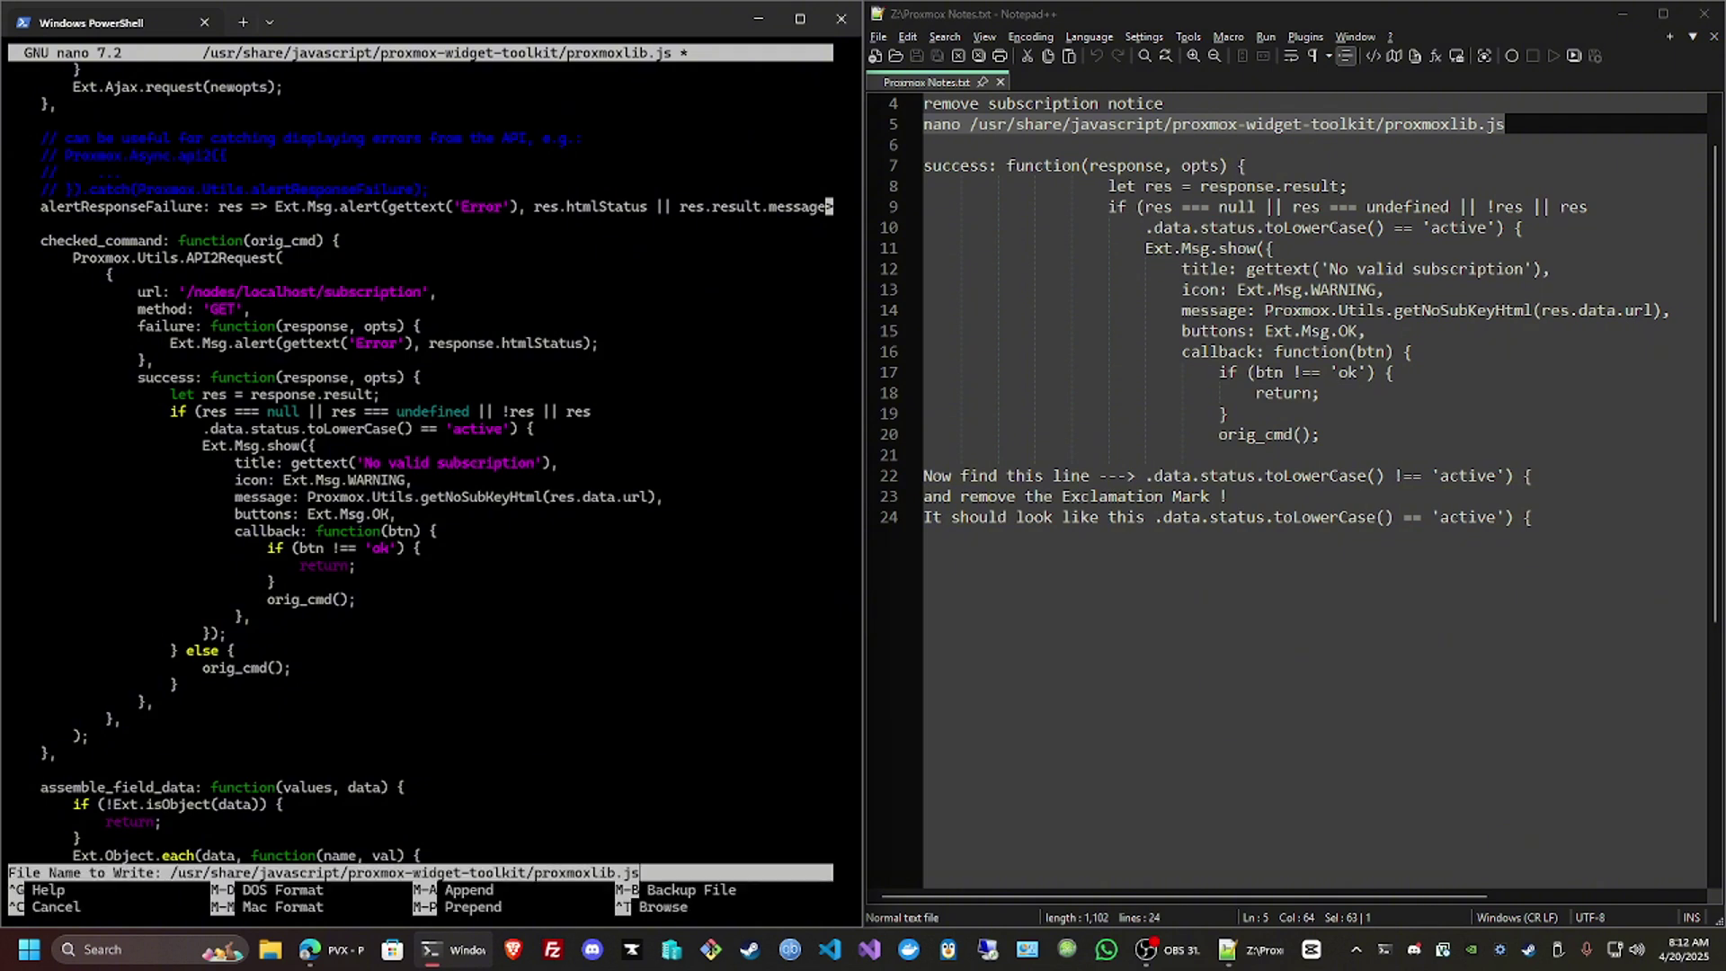
key("Return")
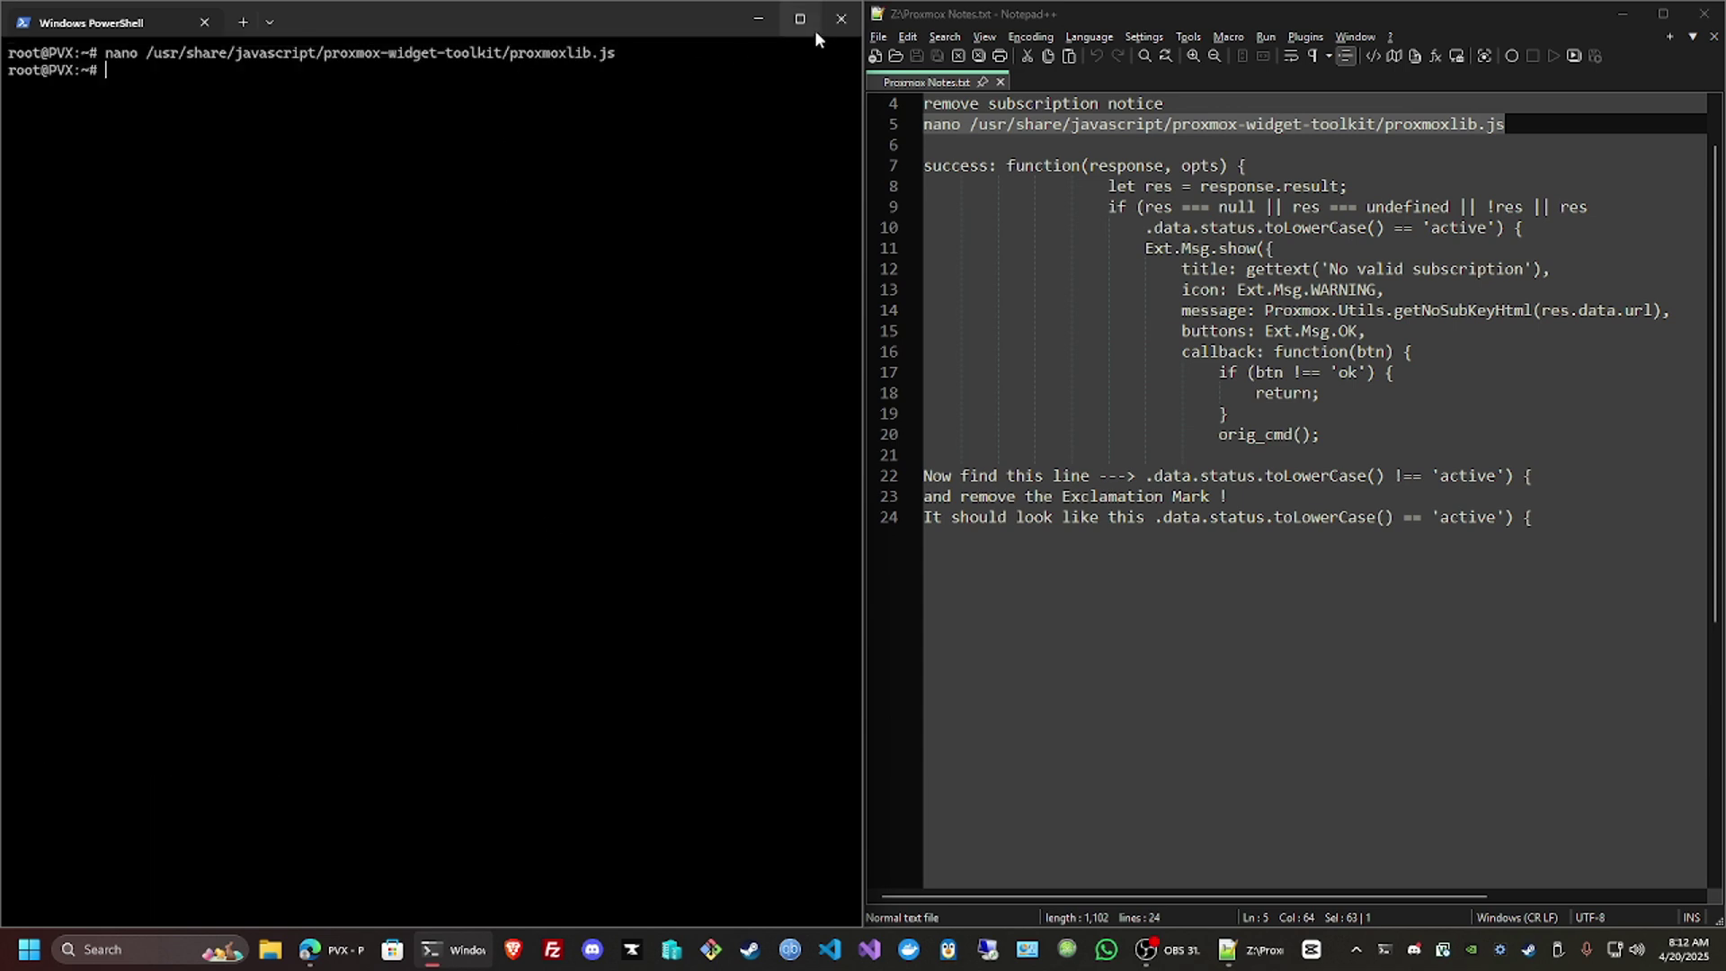
- Clear all-time browsing data and cached files in Edge settings, then close Edge
left_click(769, 20)
left_click(131, 328)
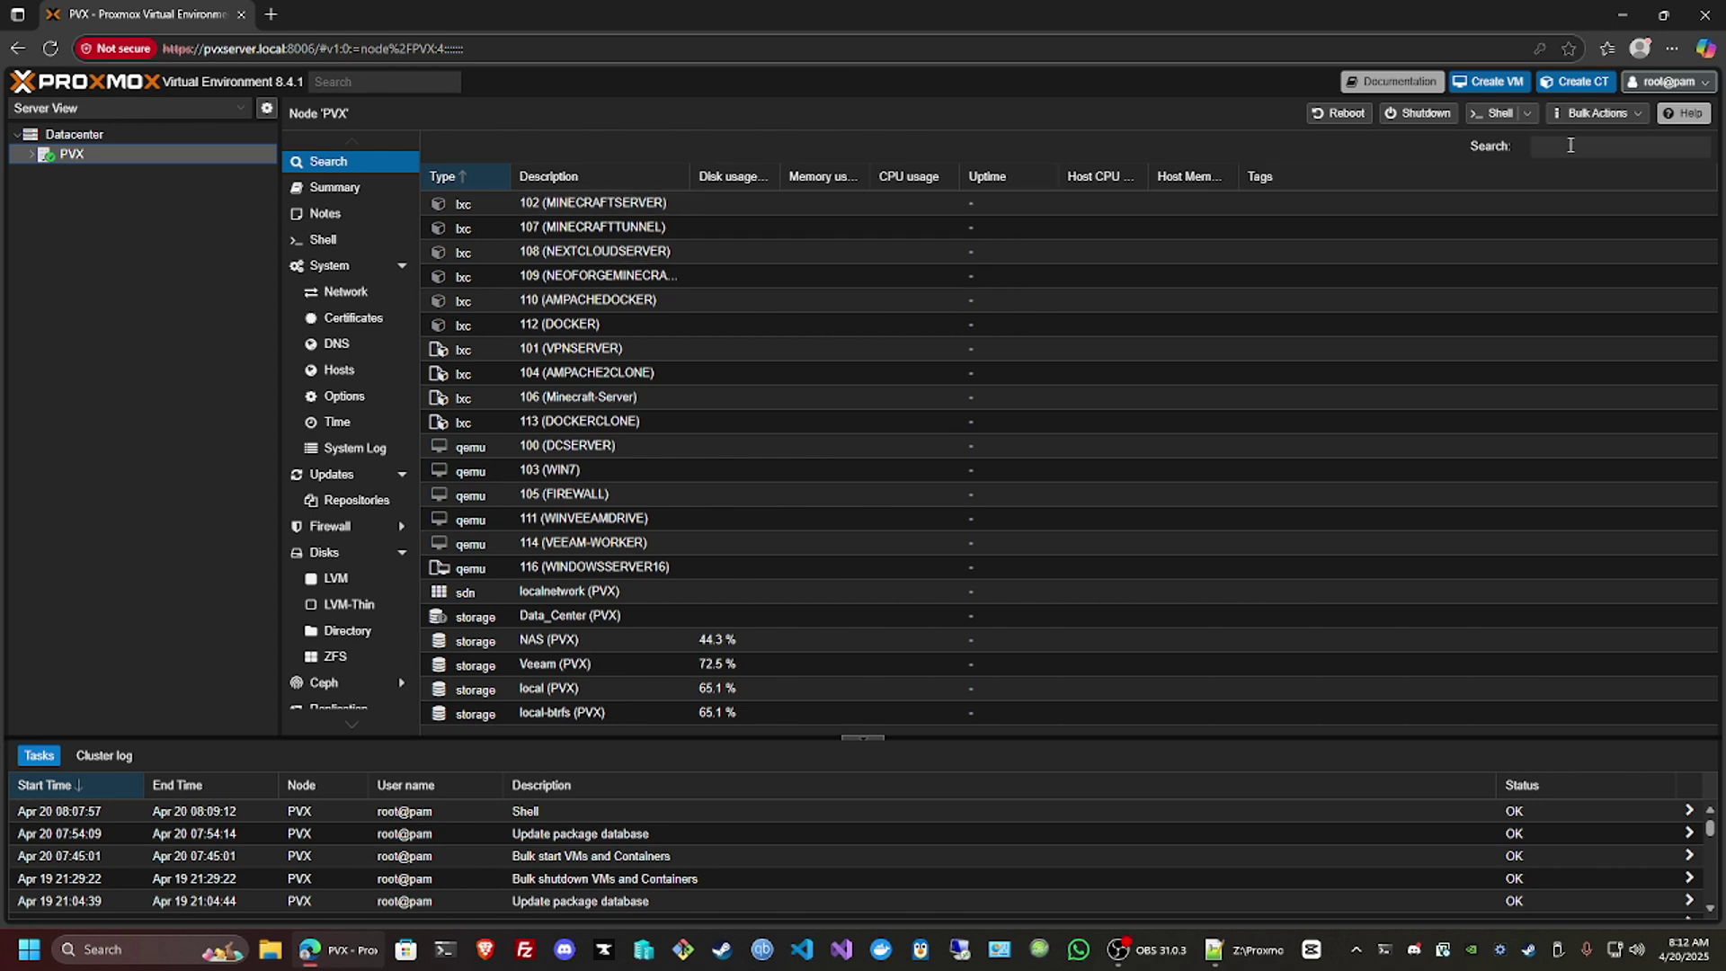
left_click(1673, 51)
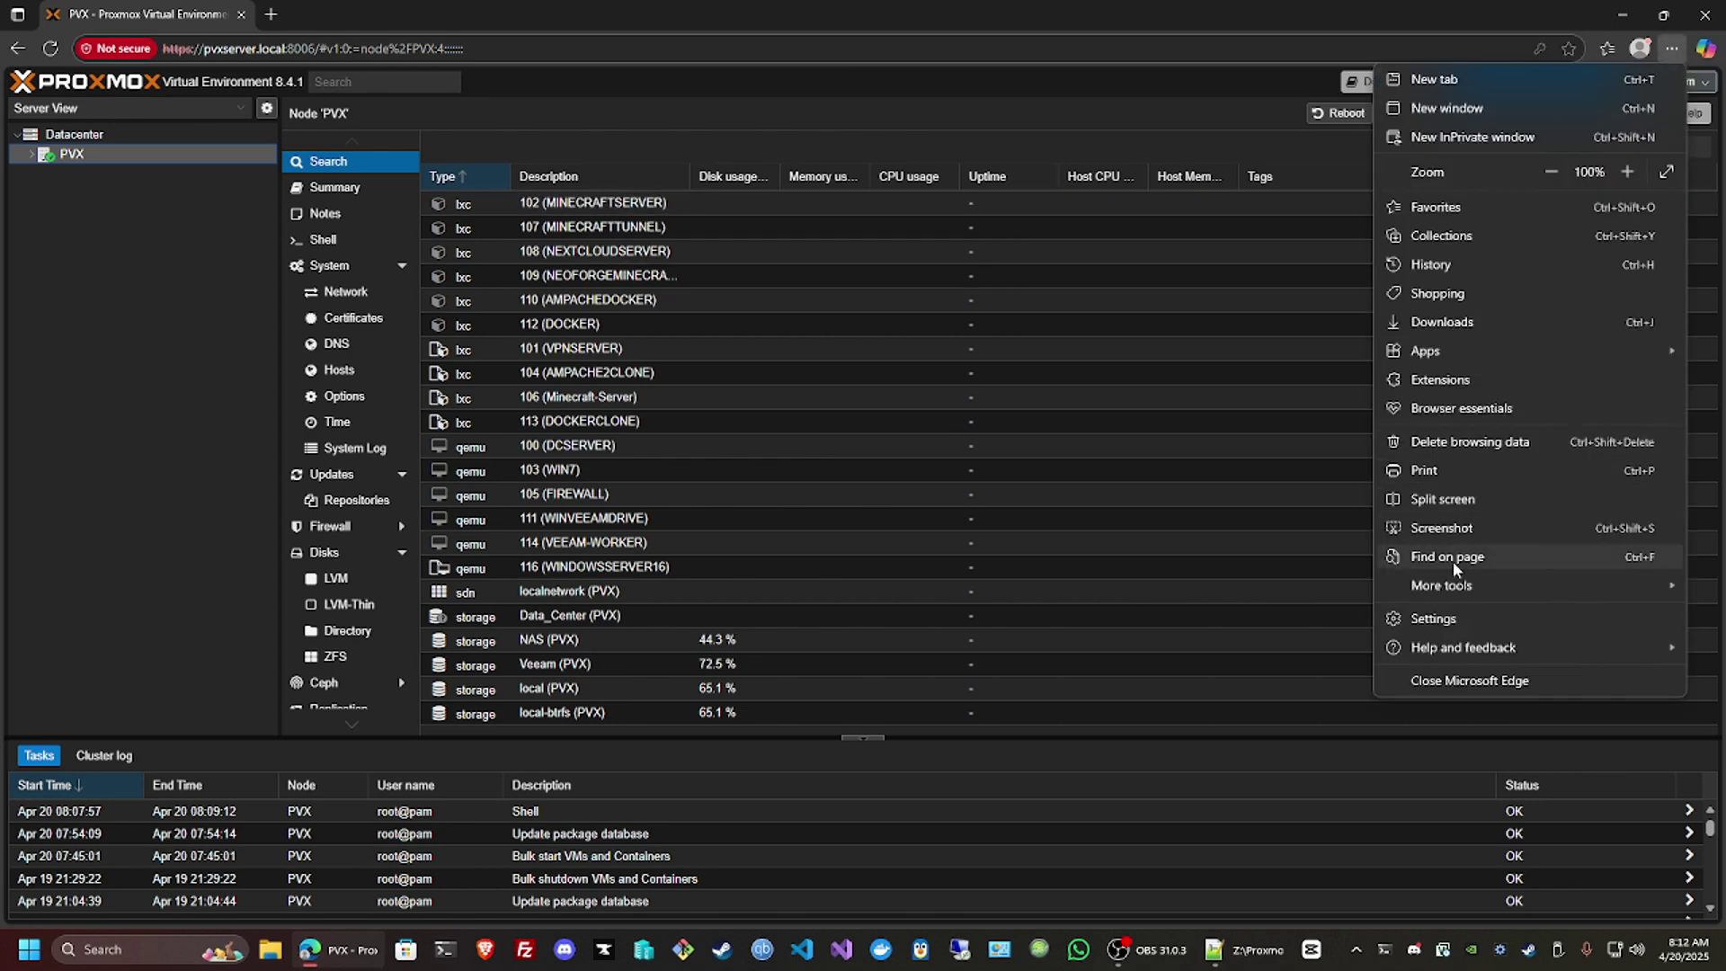
left_click(1444, 619)
left_click(437, 153)
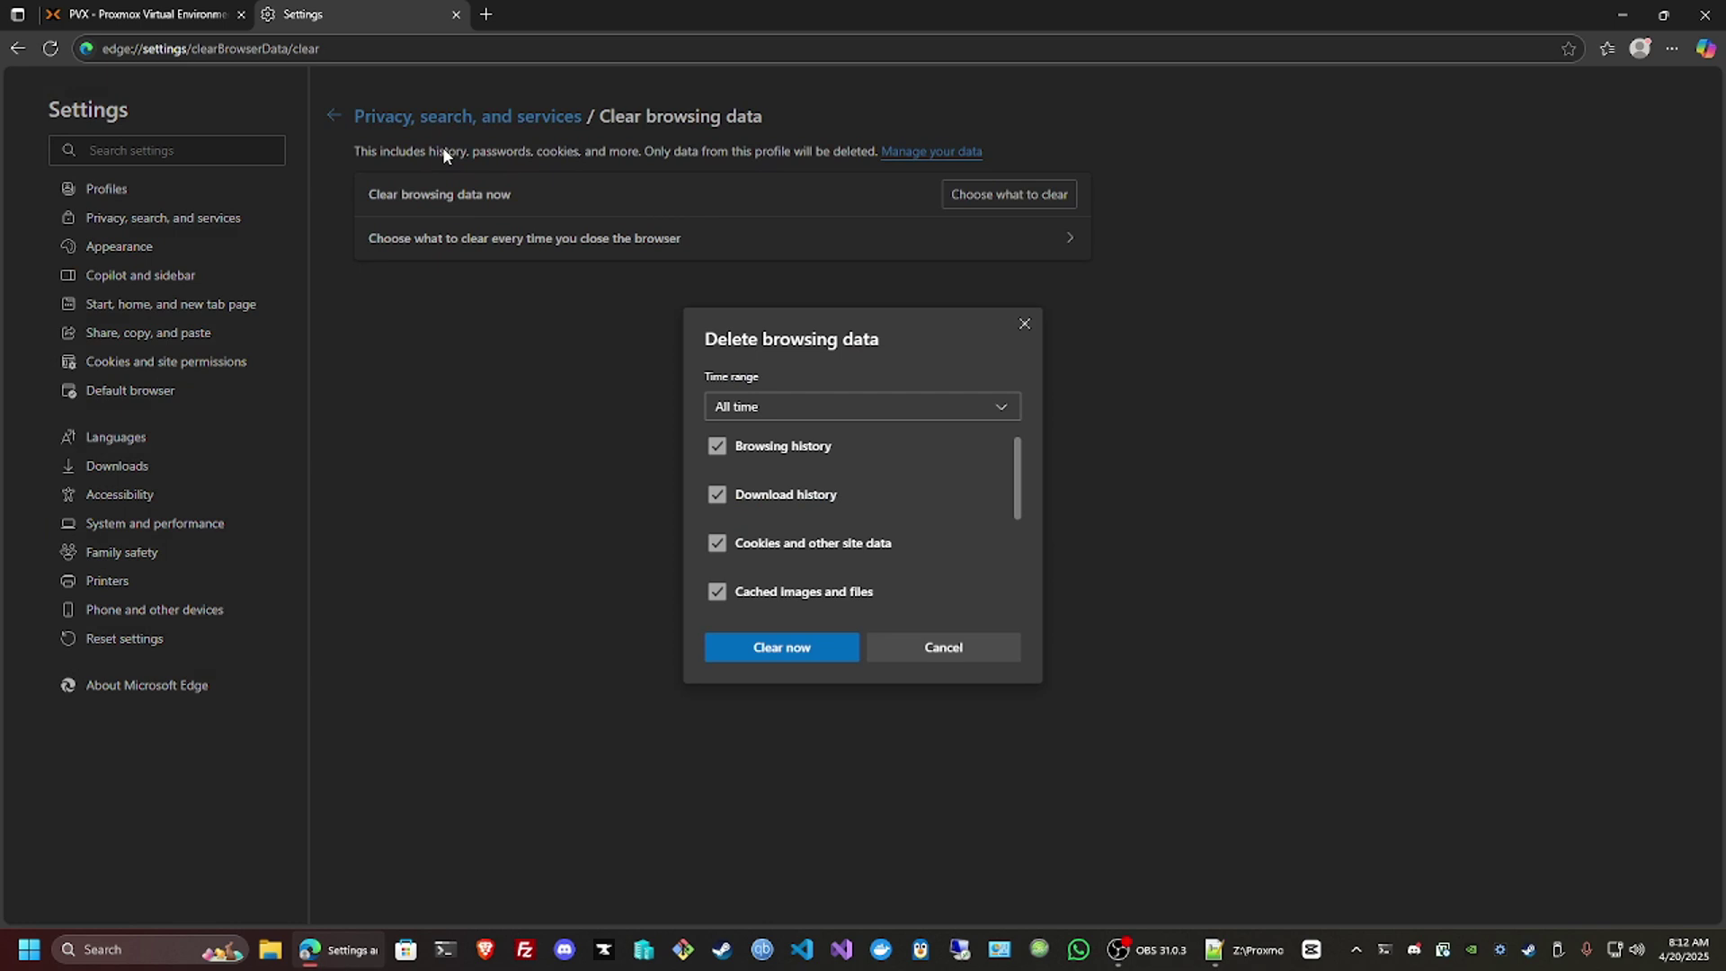
left_click(780, 649)
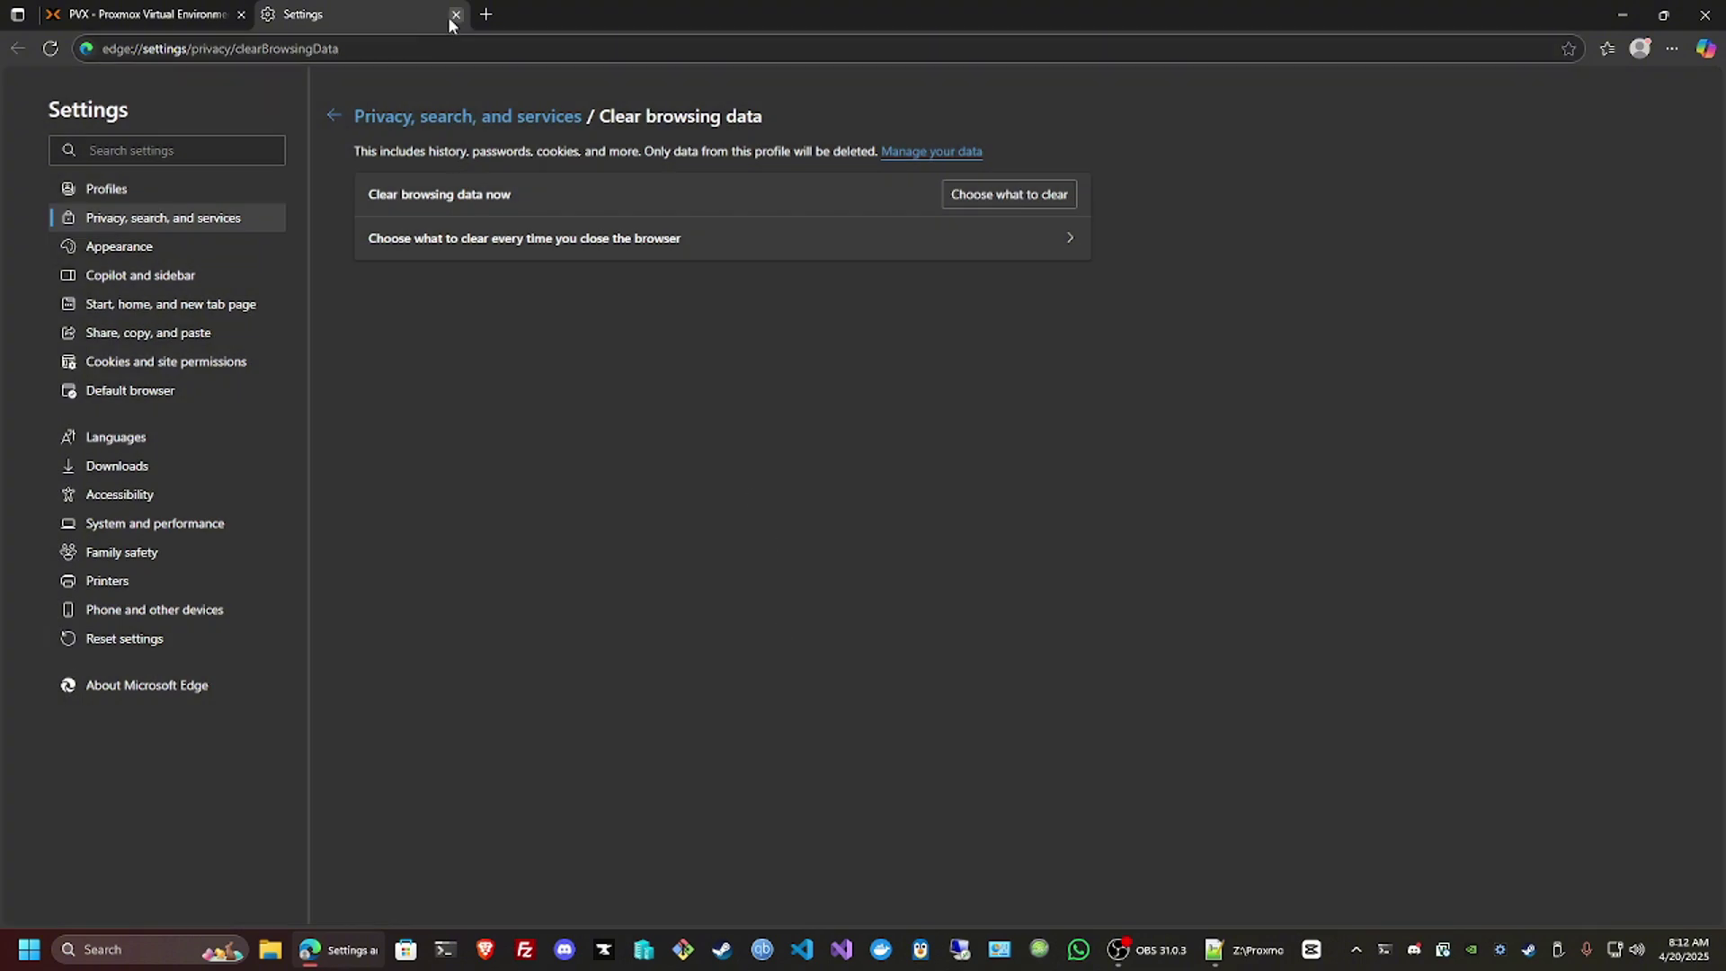
left_click(1704, 13)
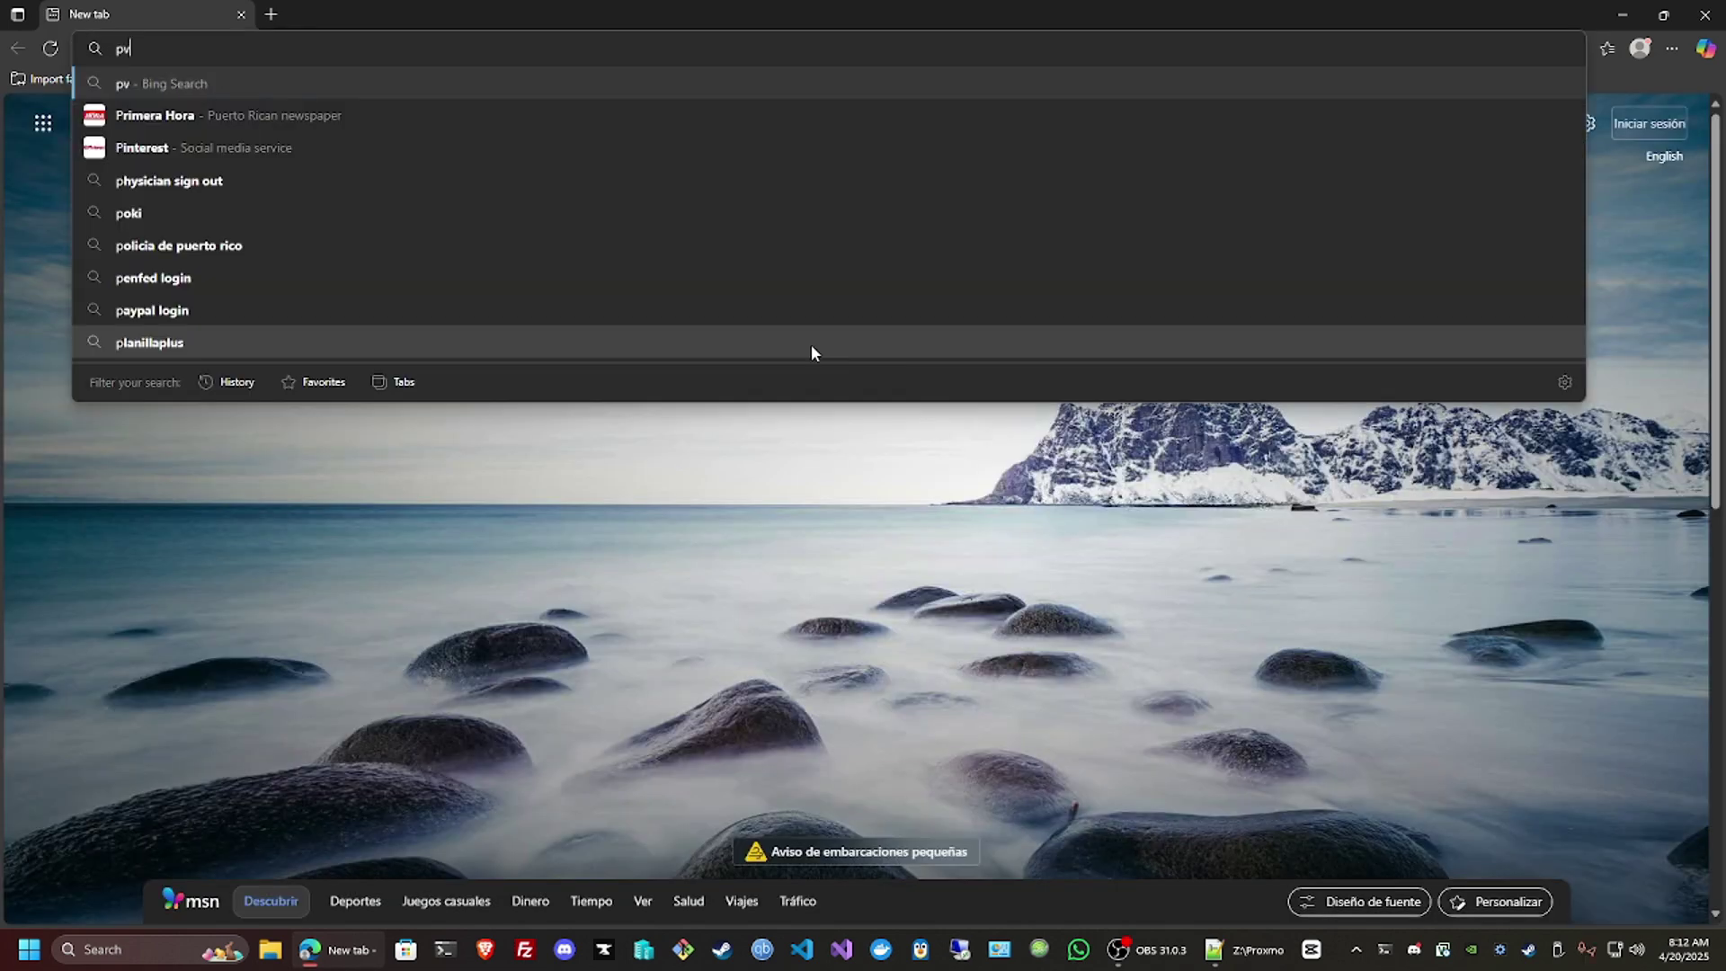
type("xserver.local")
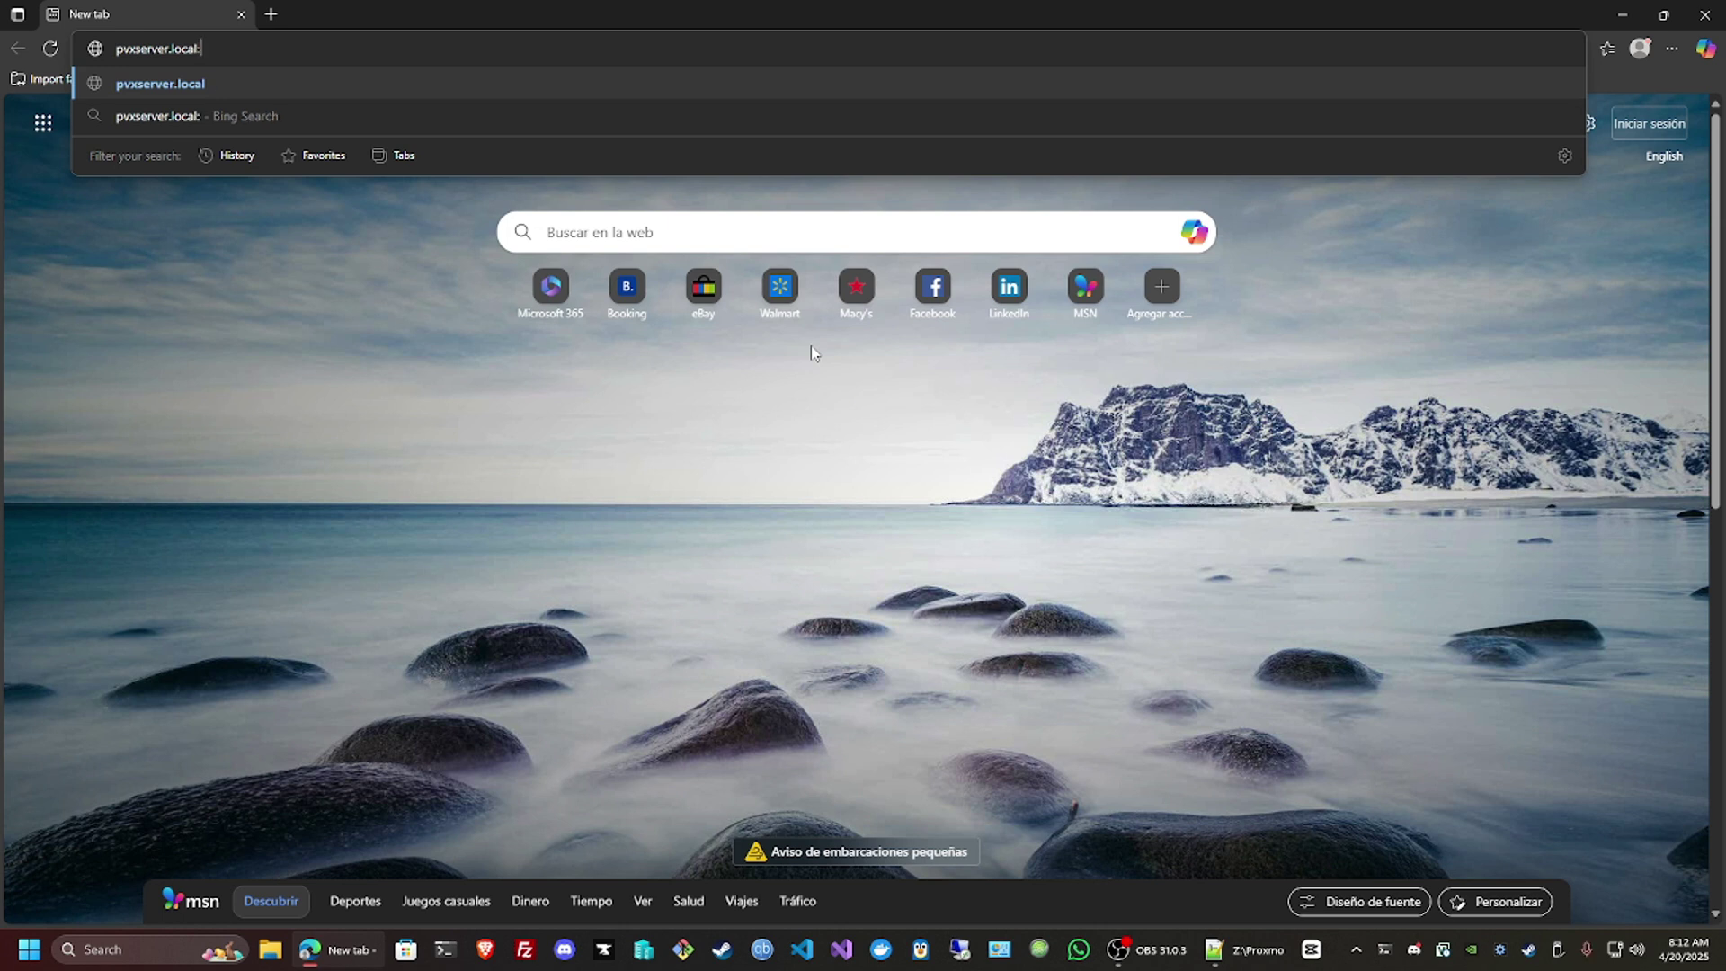
type(":8006")
- Go to pvxserver.local:8006 and proceed past the certificate warning
key("Return")
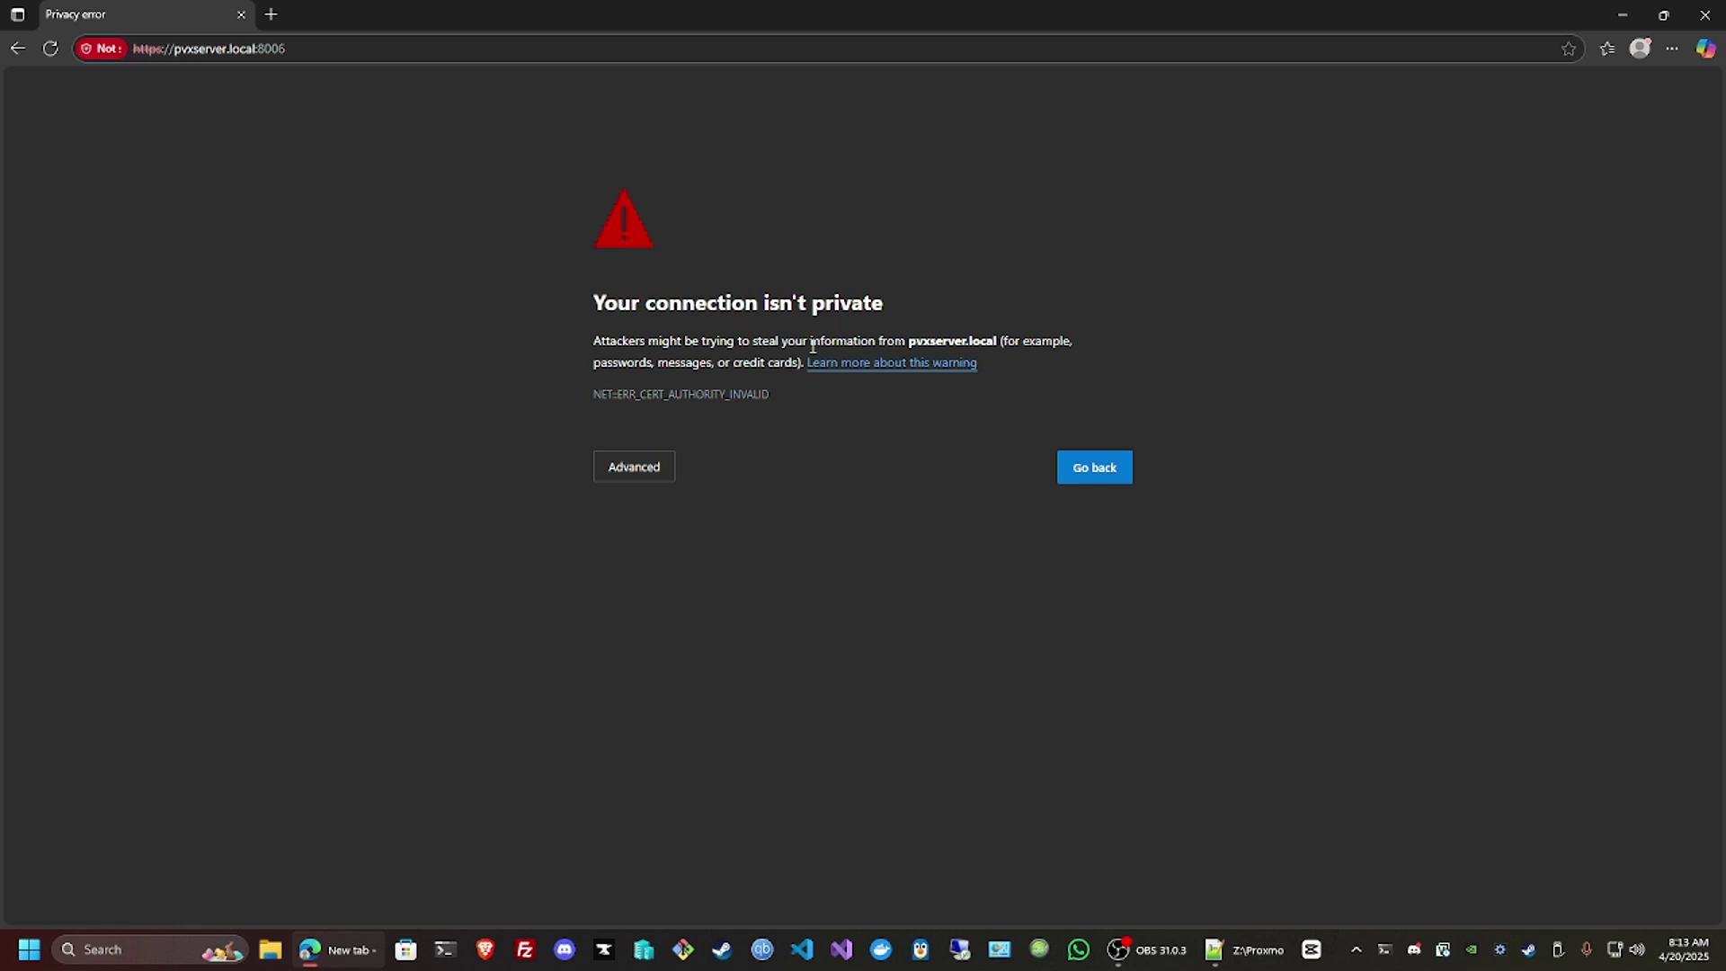
left_click(628, 472)
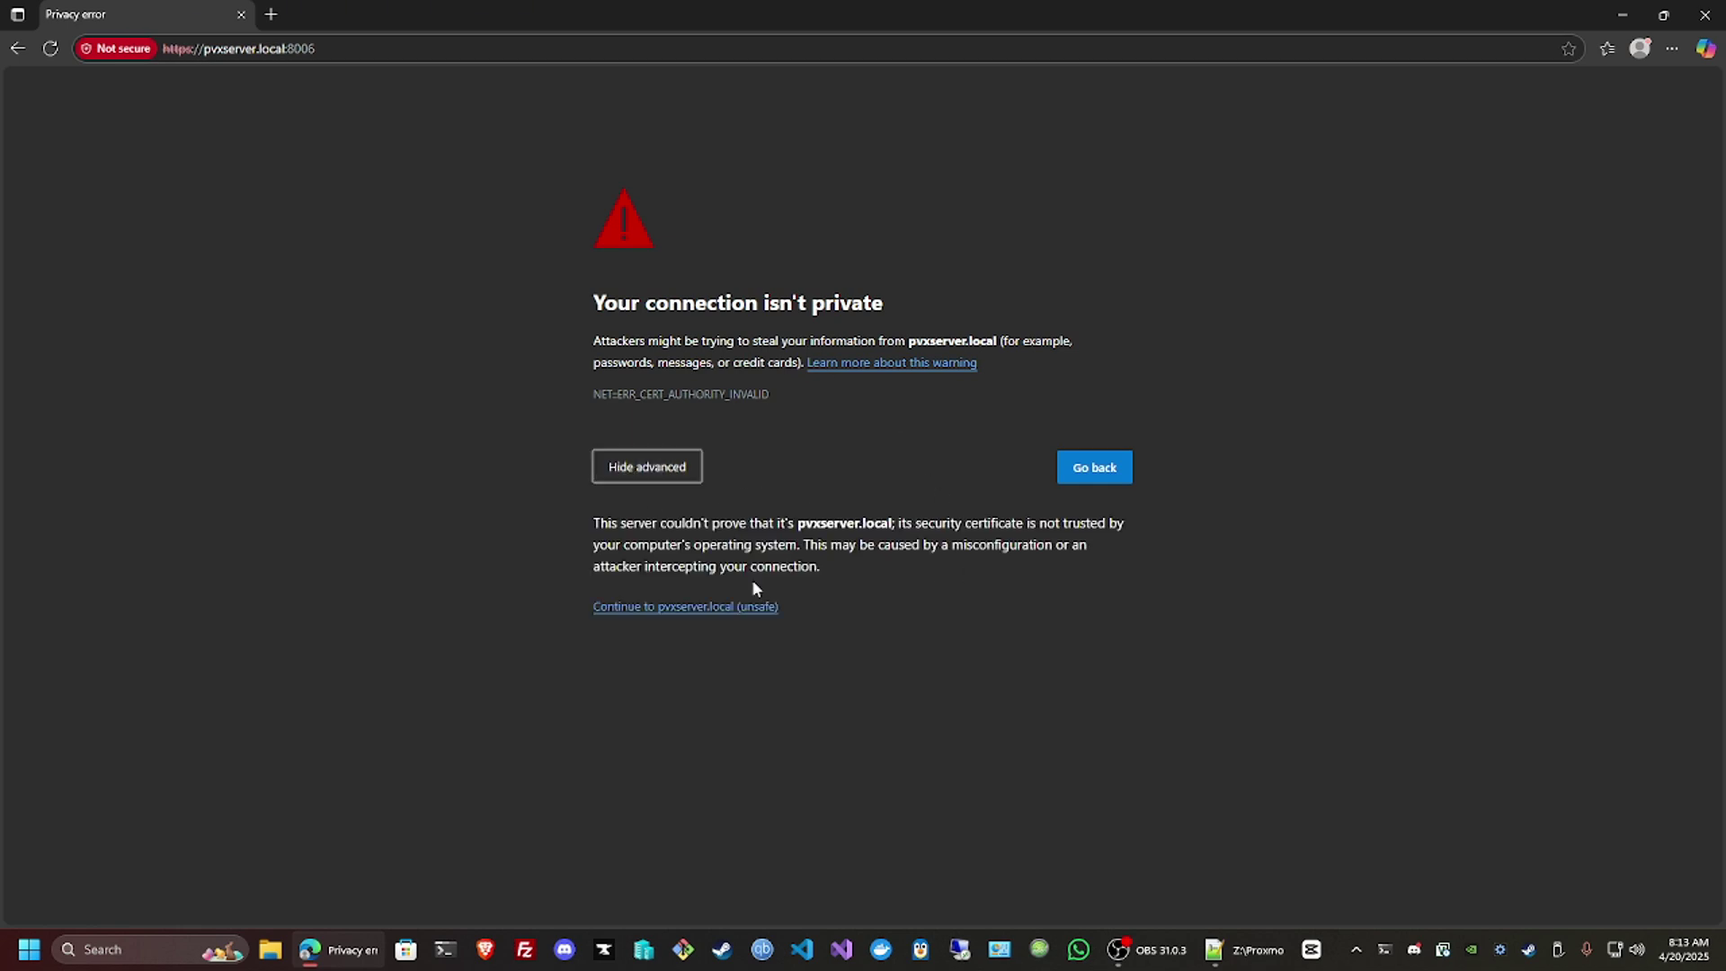
left_click(719, 617)
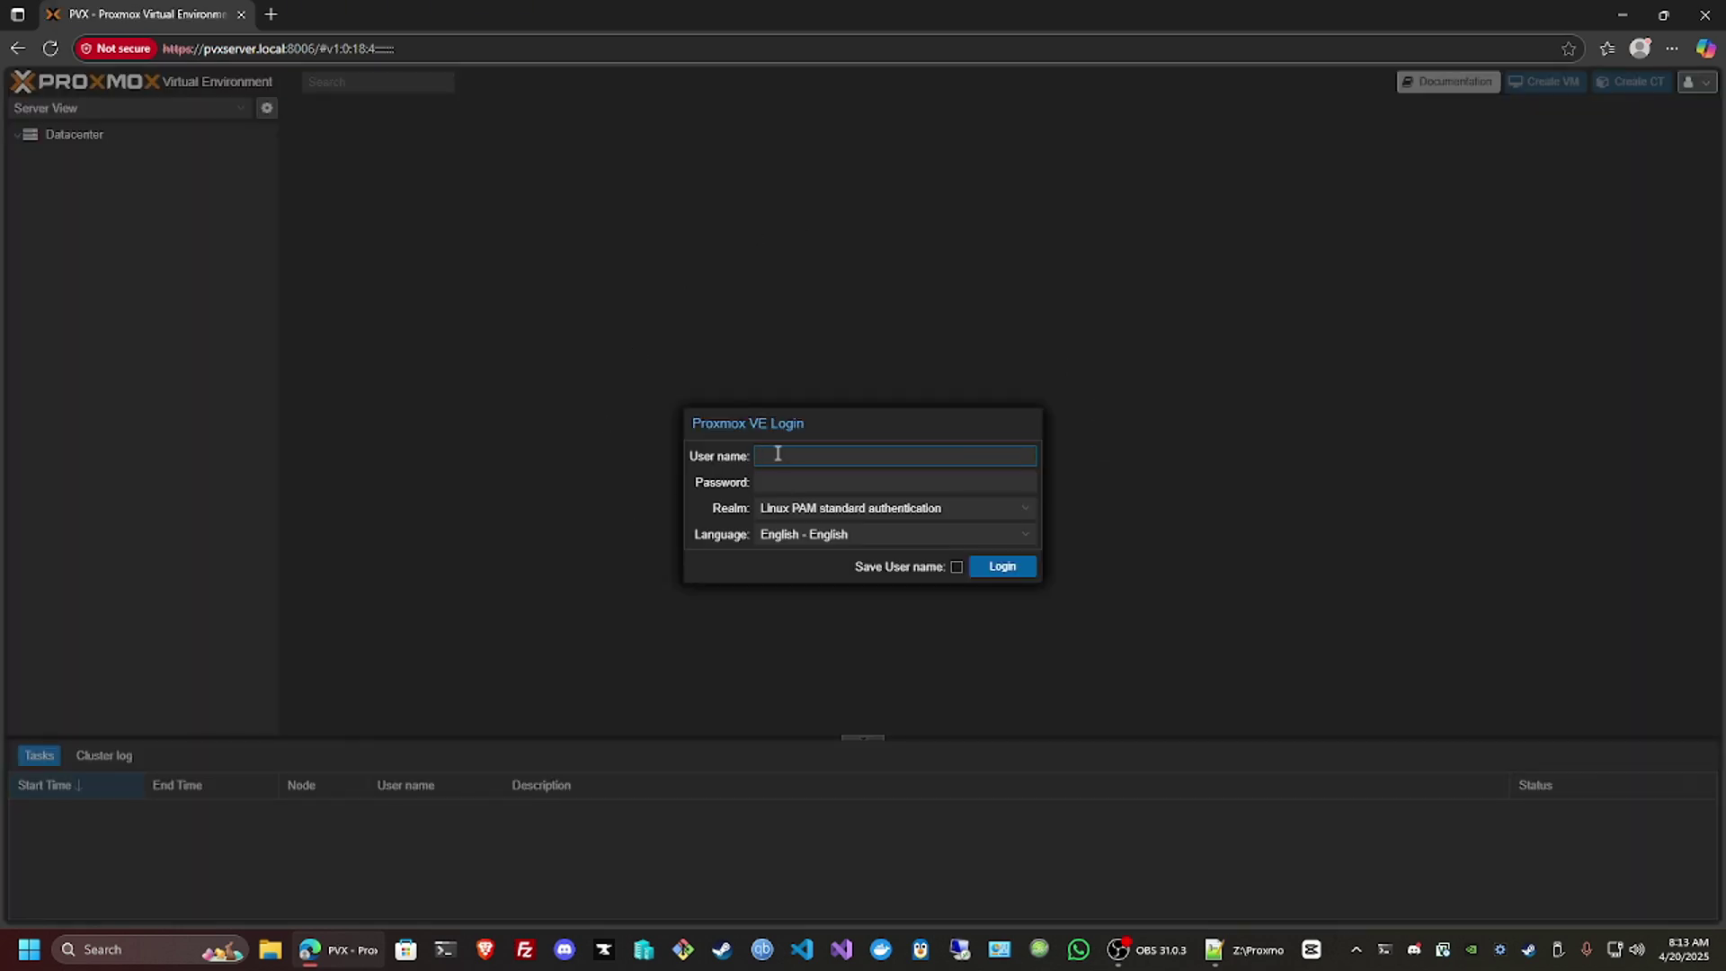
type("roo")
type("t")
- Log back in as root, decline saving the password, and open the PVX node
key("Tab")
type("••••••")
type("•")
key("Return")
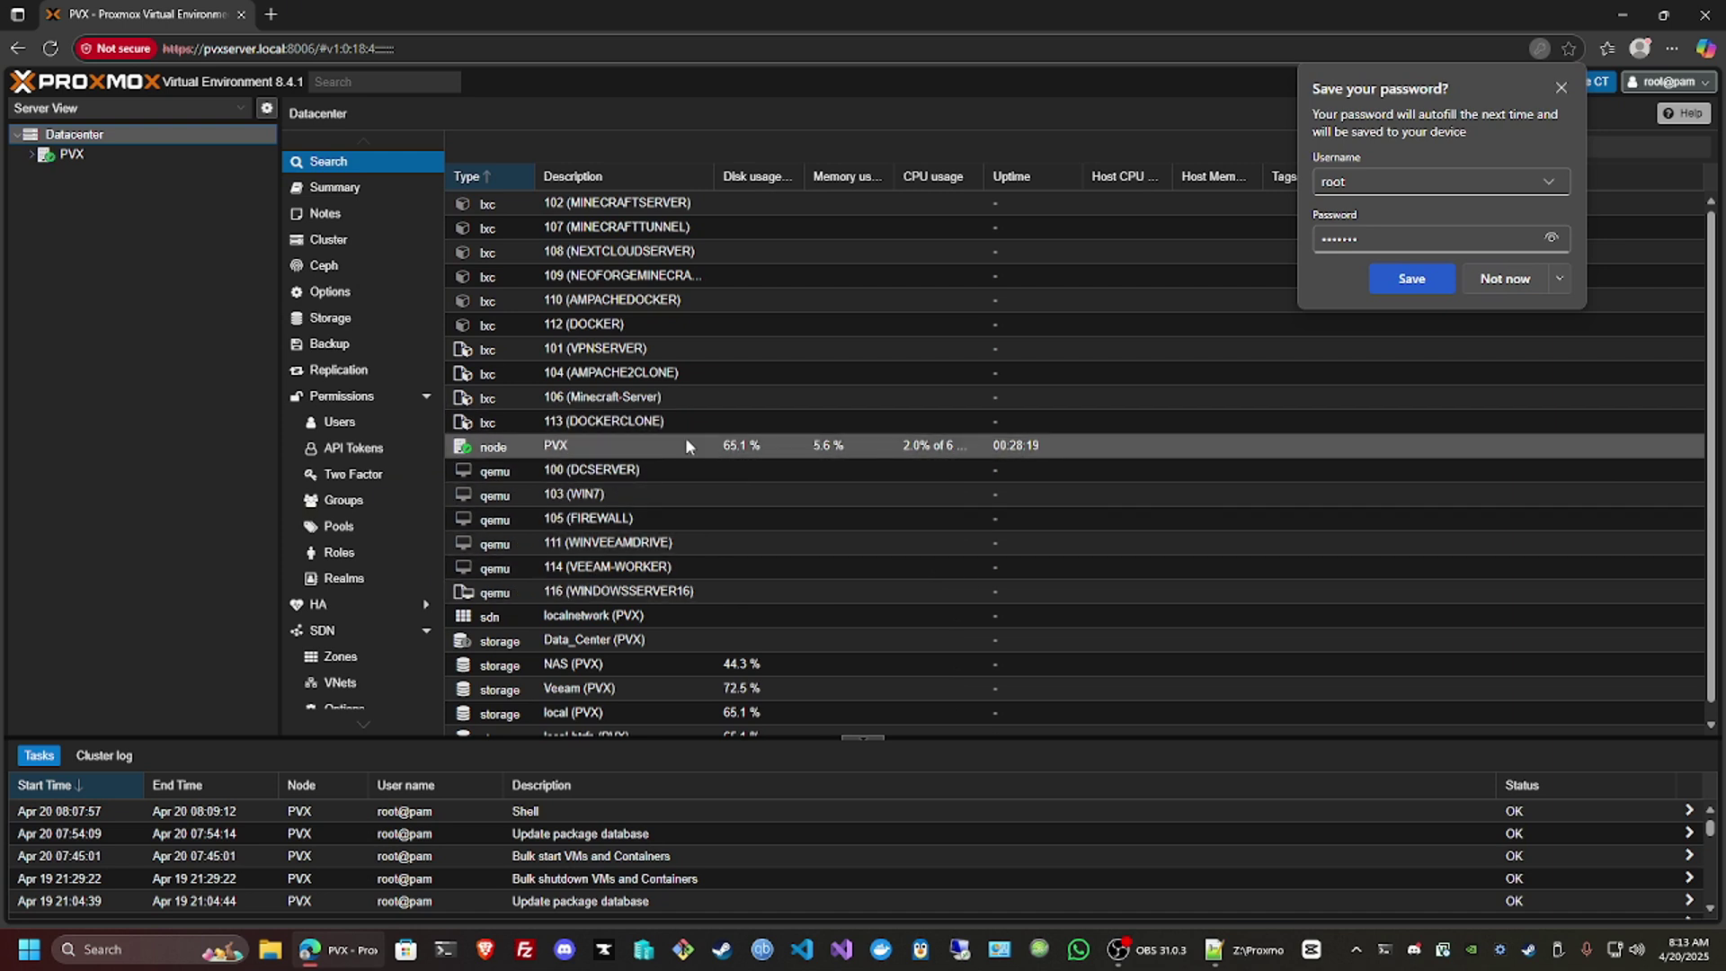
left_click(1506, 278)
double_click(1214, 444)
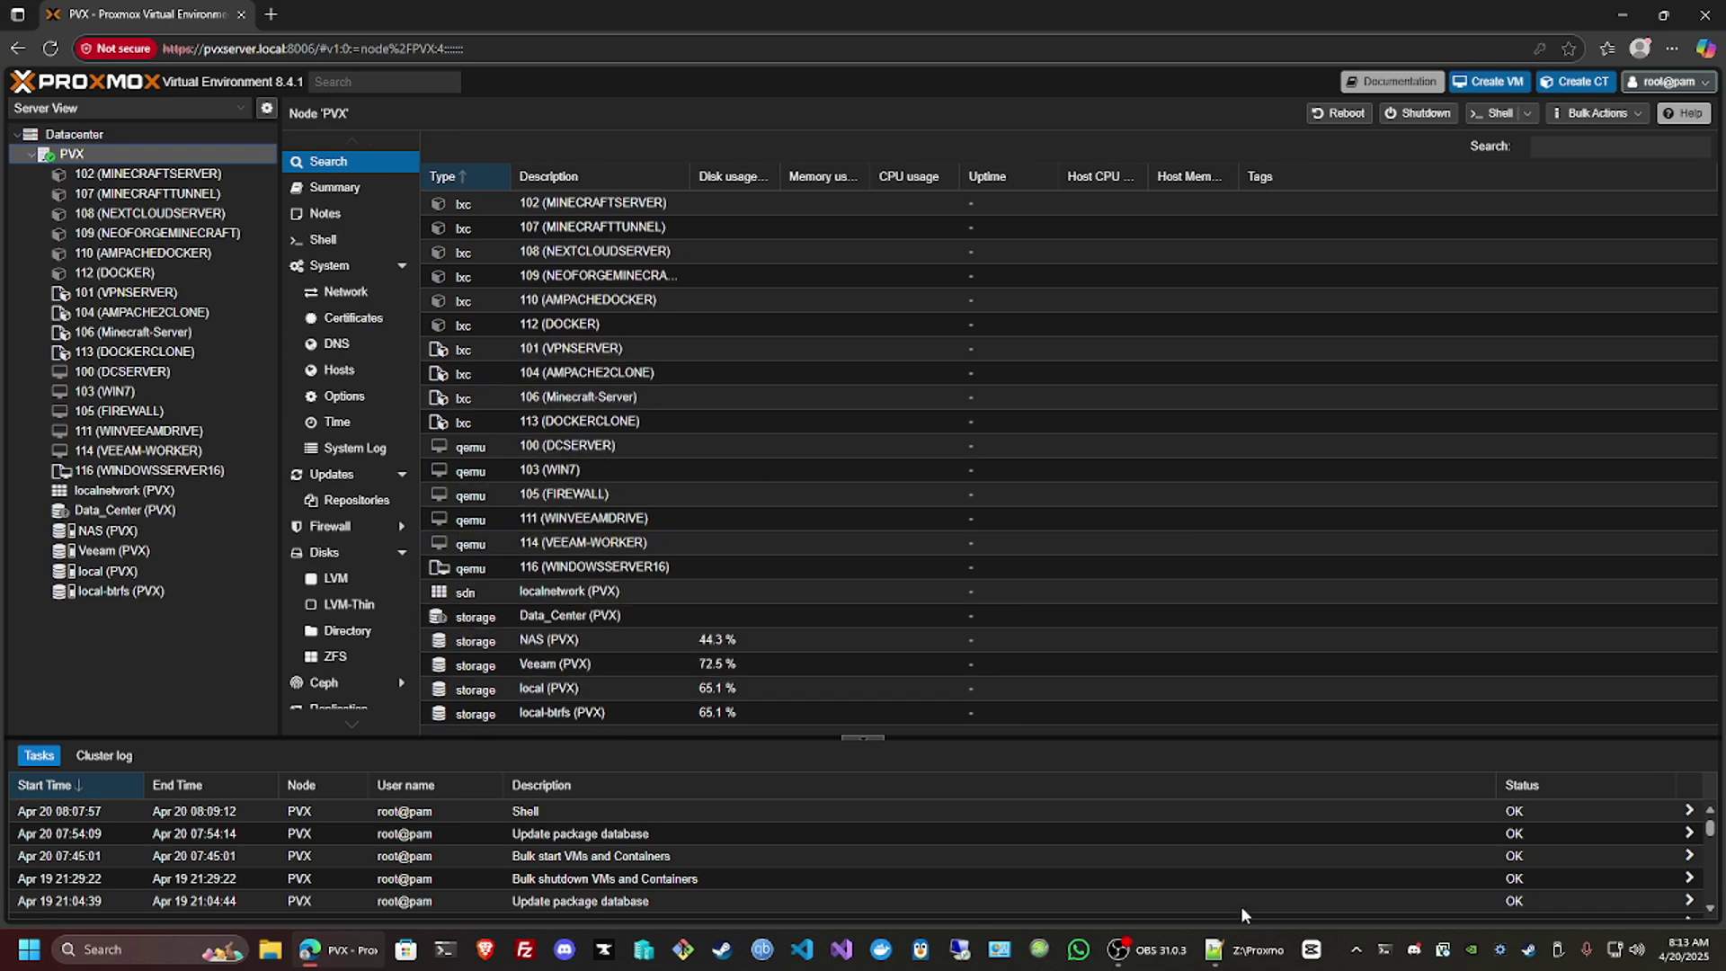
- Highlight the remove-the-exclamation-mark instruction and the corrected == 'active' line in the notes
left_click(1234, 950)
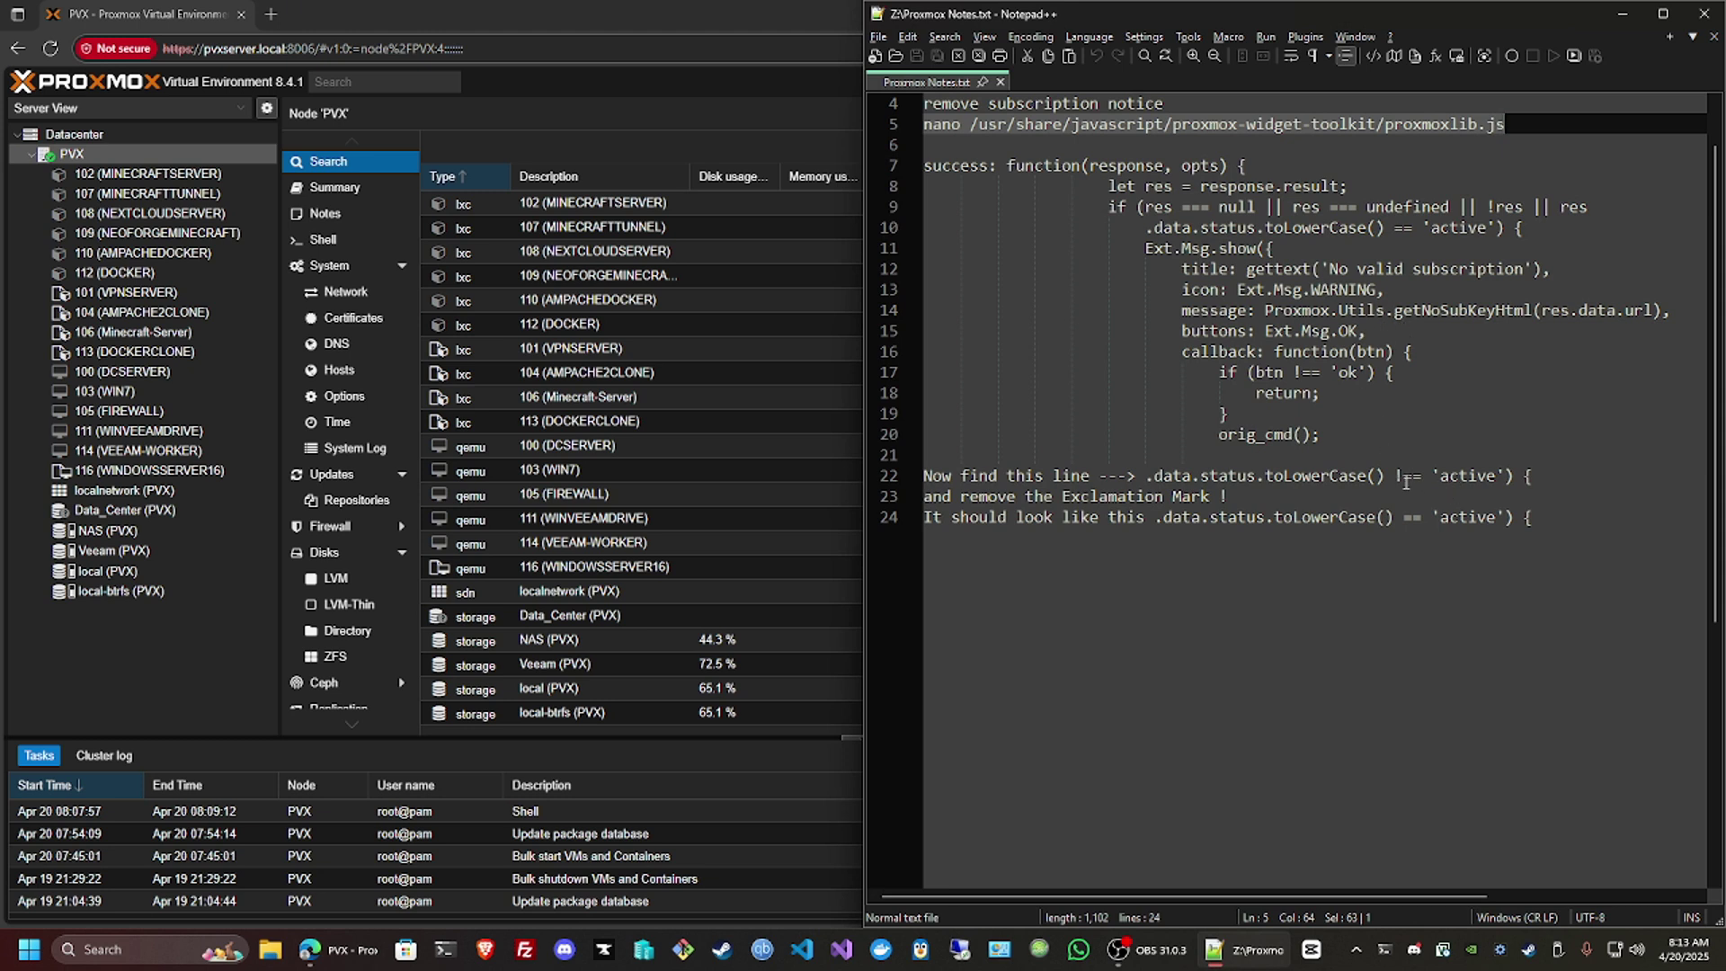
left_click_drag(1535, 475, 1338, 475)
left_click(1323, 496)
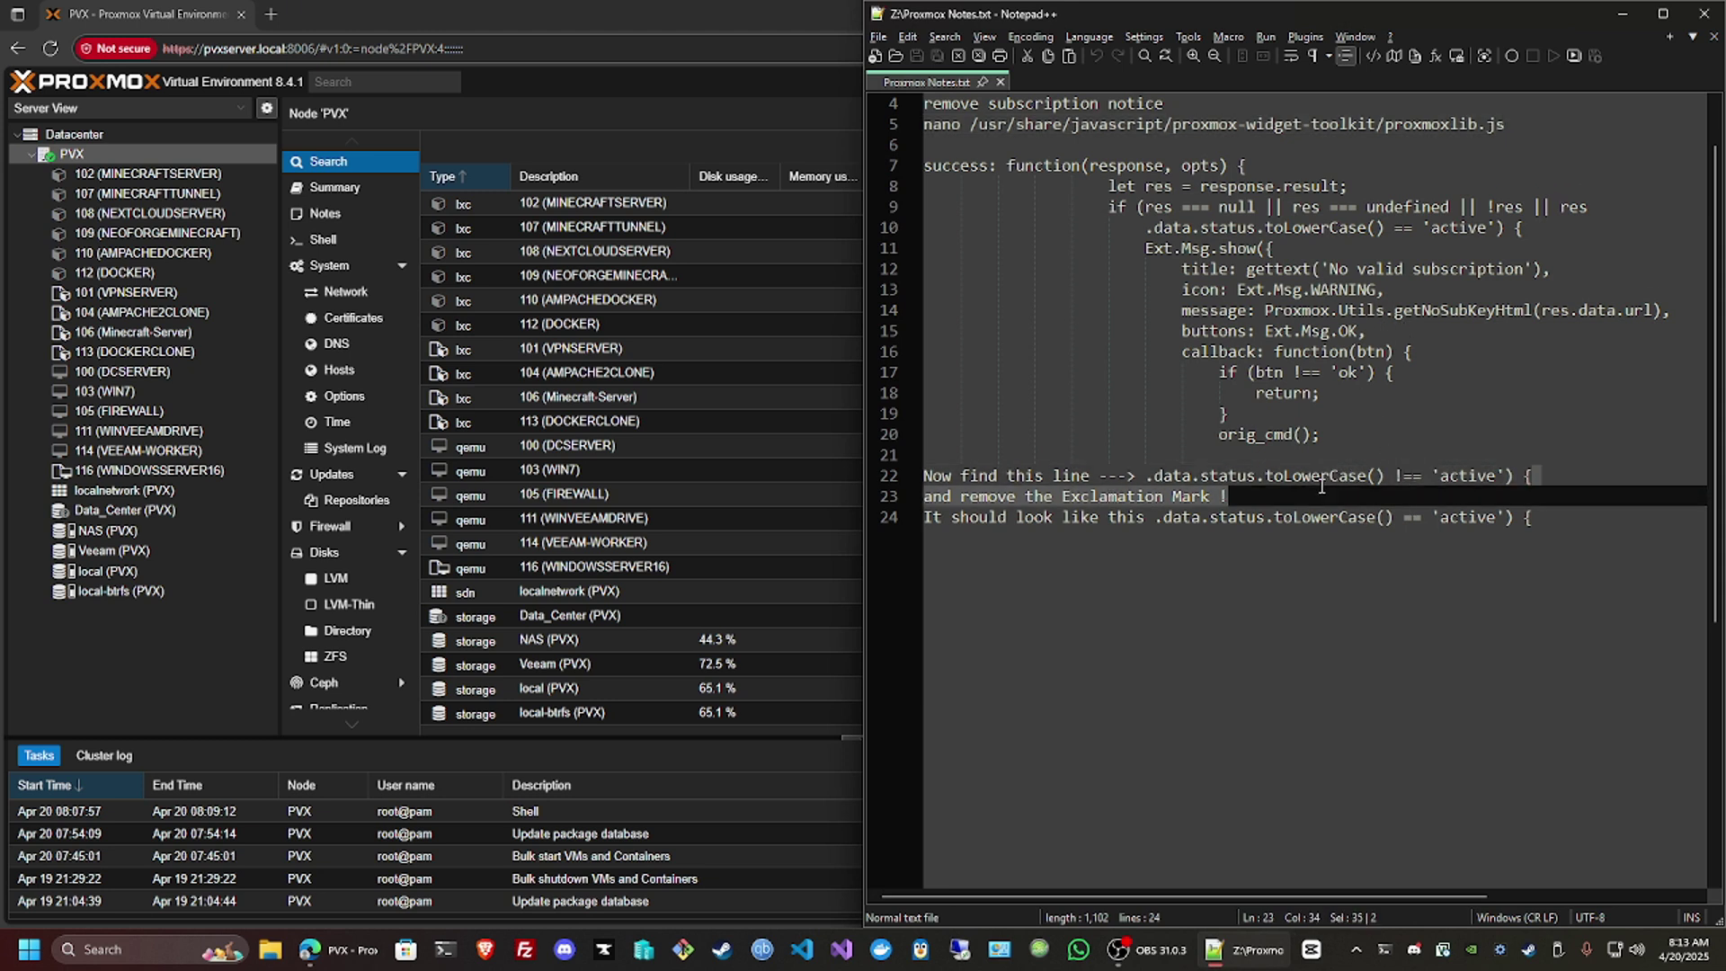
mouse_move(1535, 518)
left_mouse_down()
mouse_move(1379, 519)
mouse_move(1532, 519)
left_mouse_up()
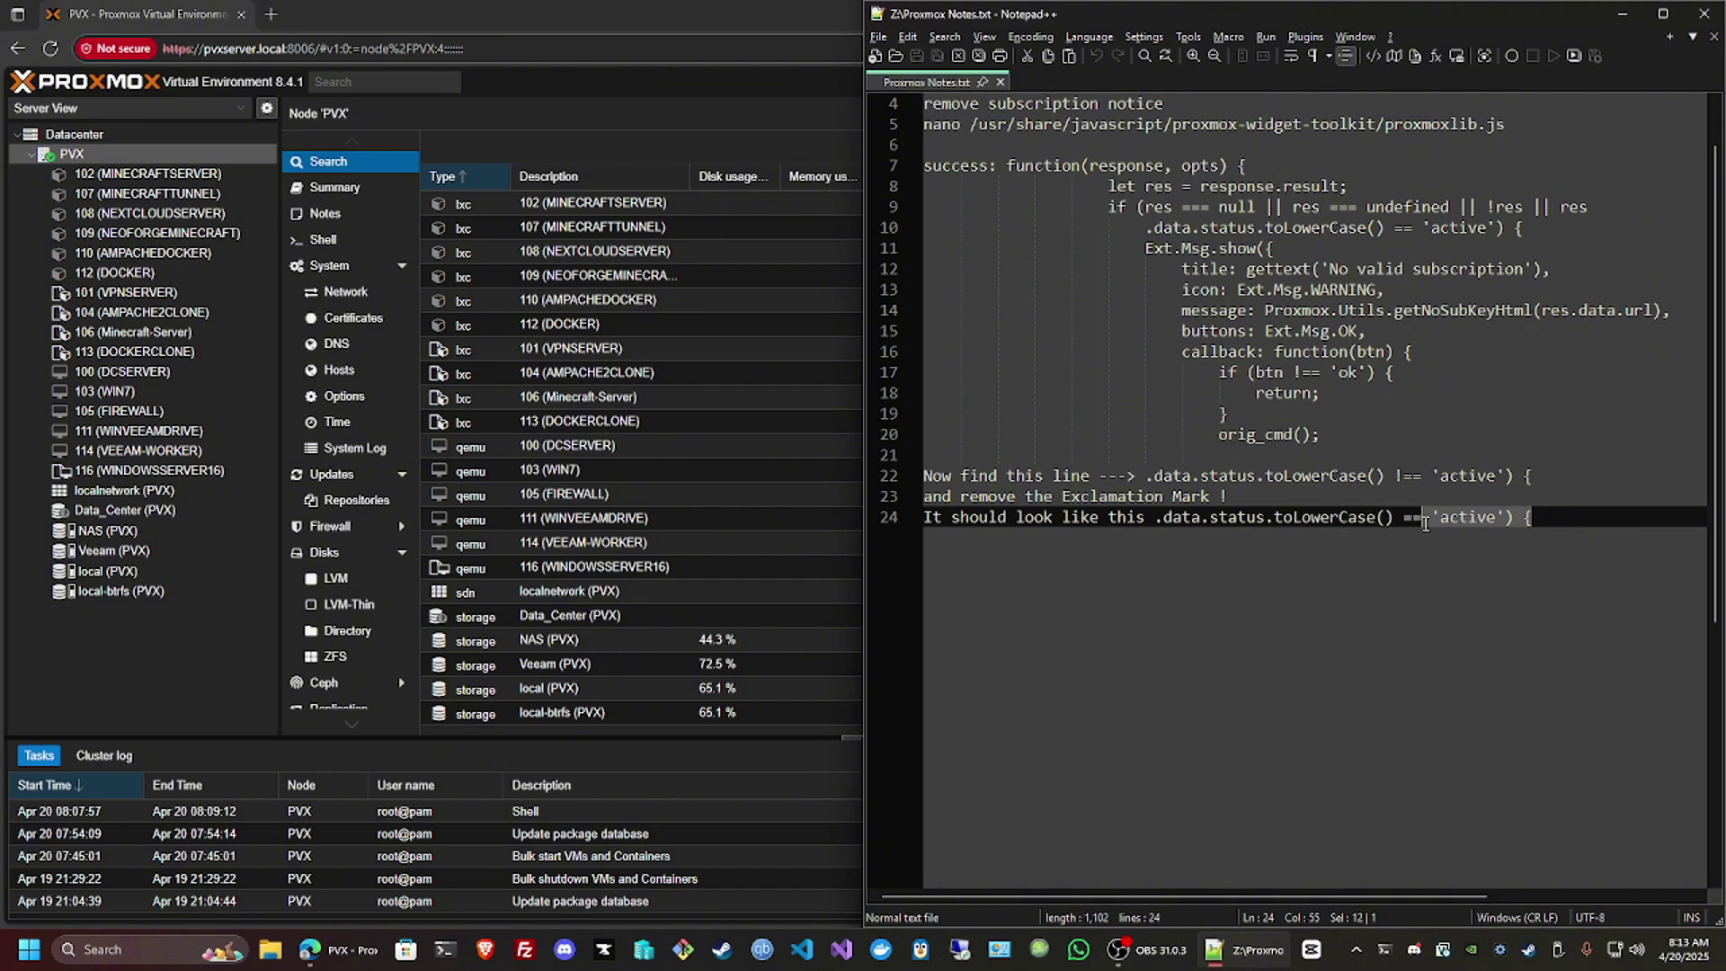